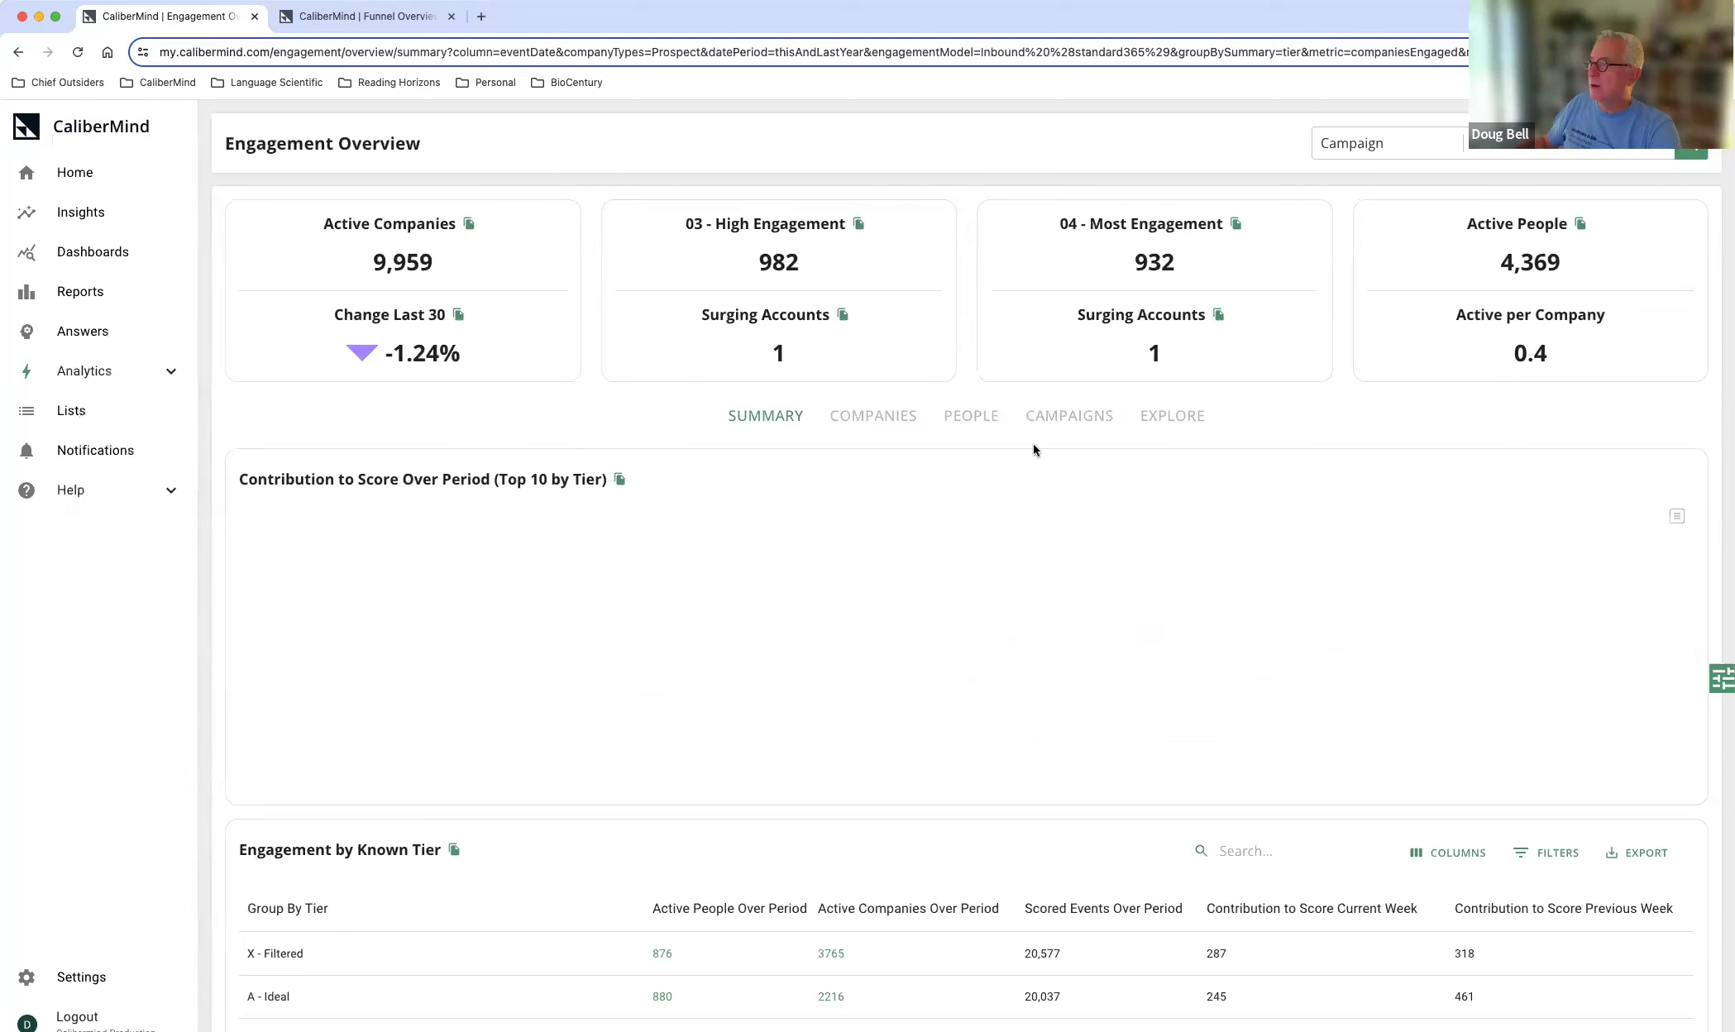
Step: Show Company Detail and sort it by Engagement Score, highest first
click(840, 416)
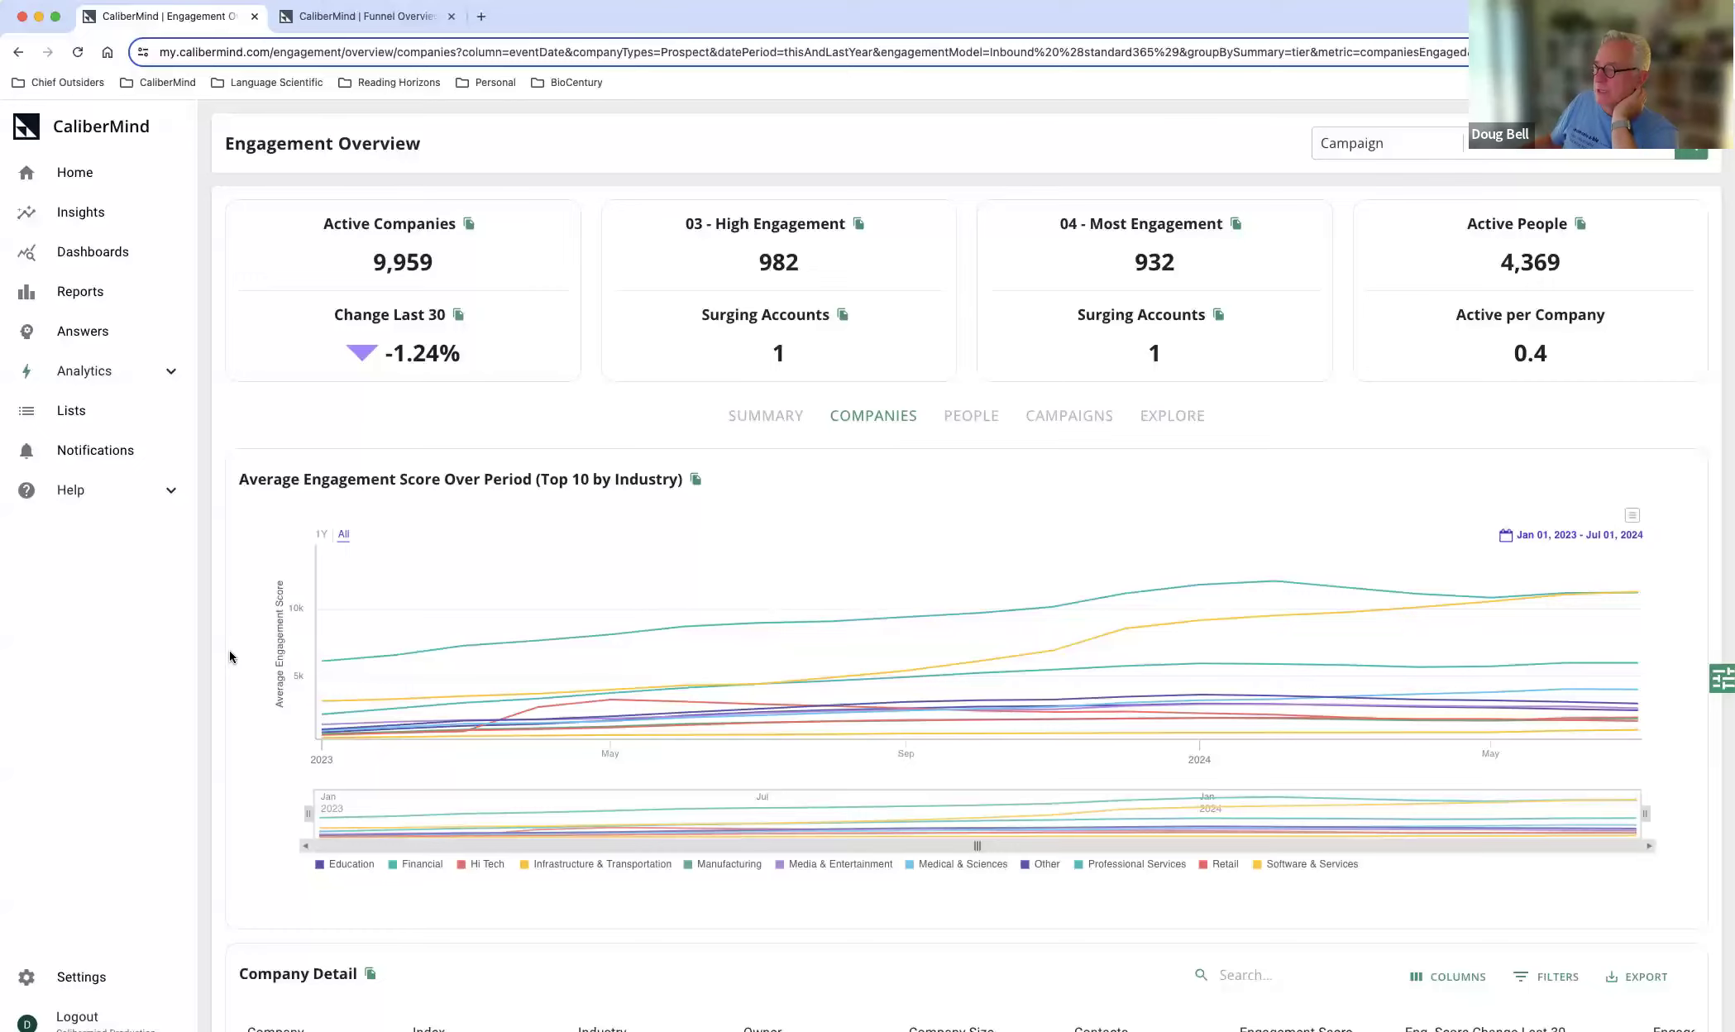
scroll(229, 650, down, 5)
scroll(229, 651, down, 5)
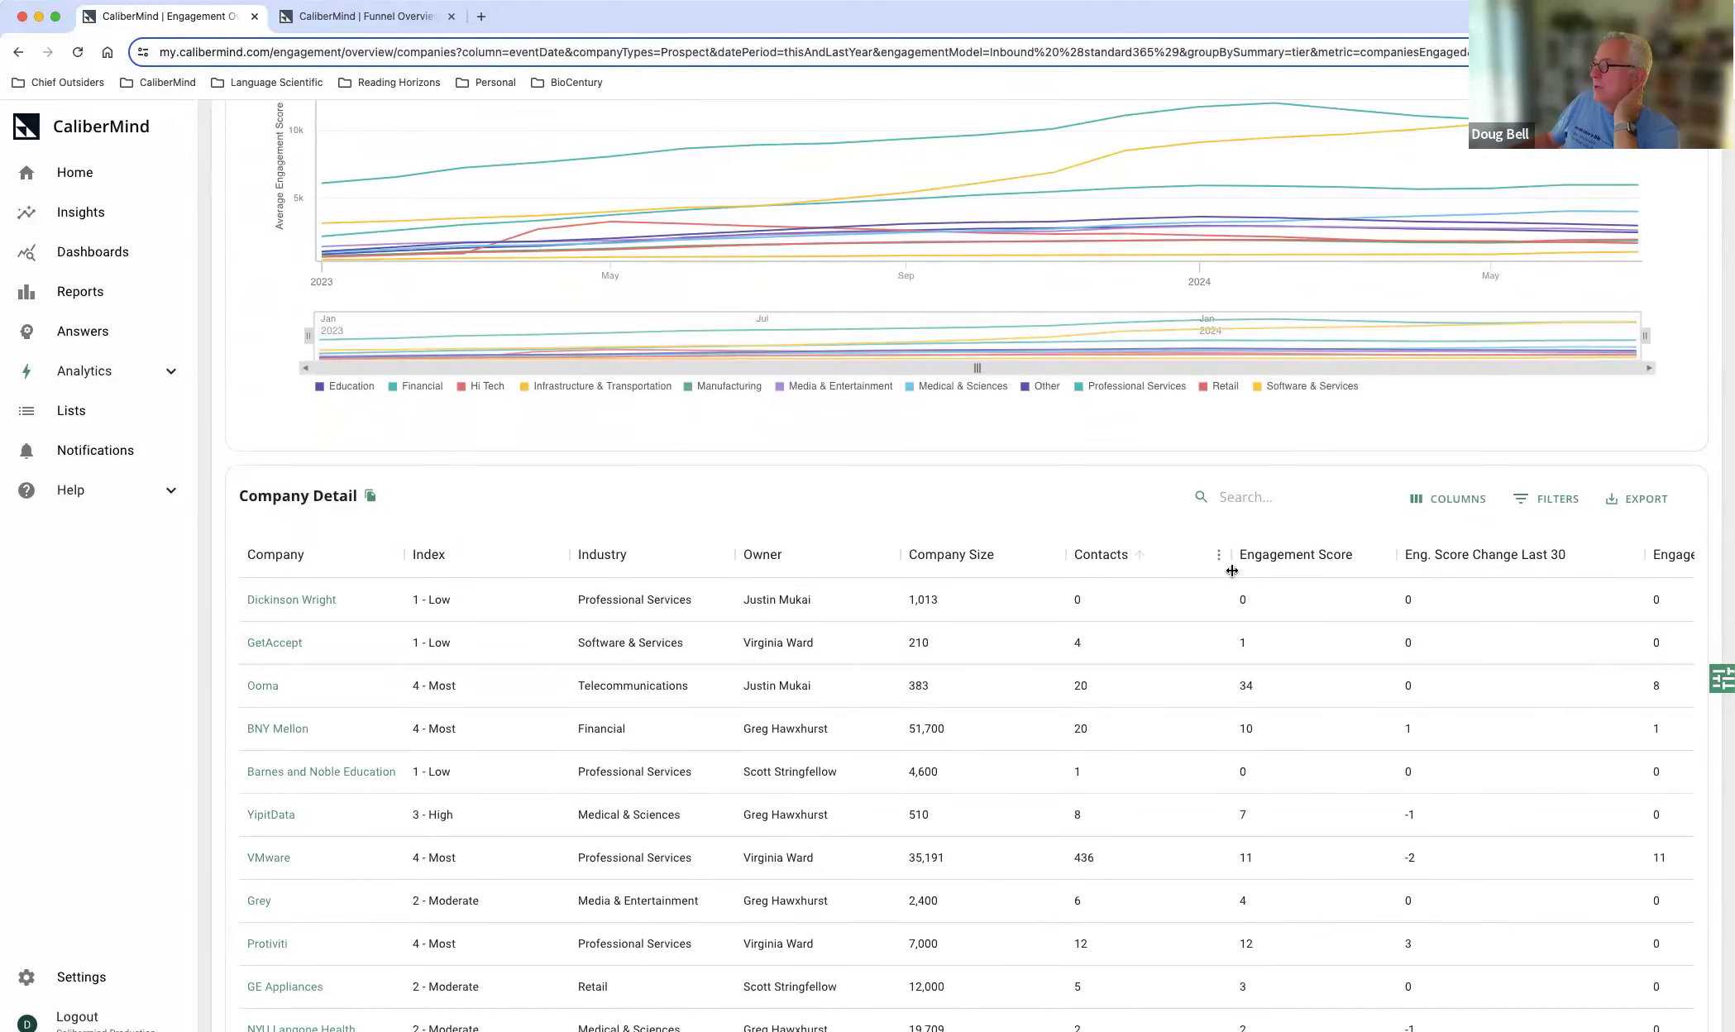
scroll(1065, 587, right, 3)
scroll(1066, 587, right, 3)
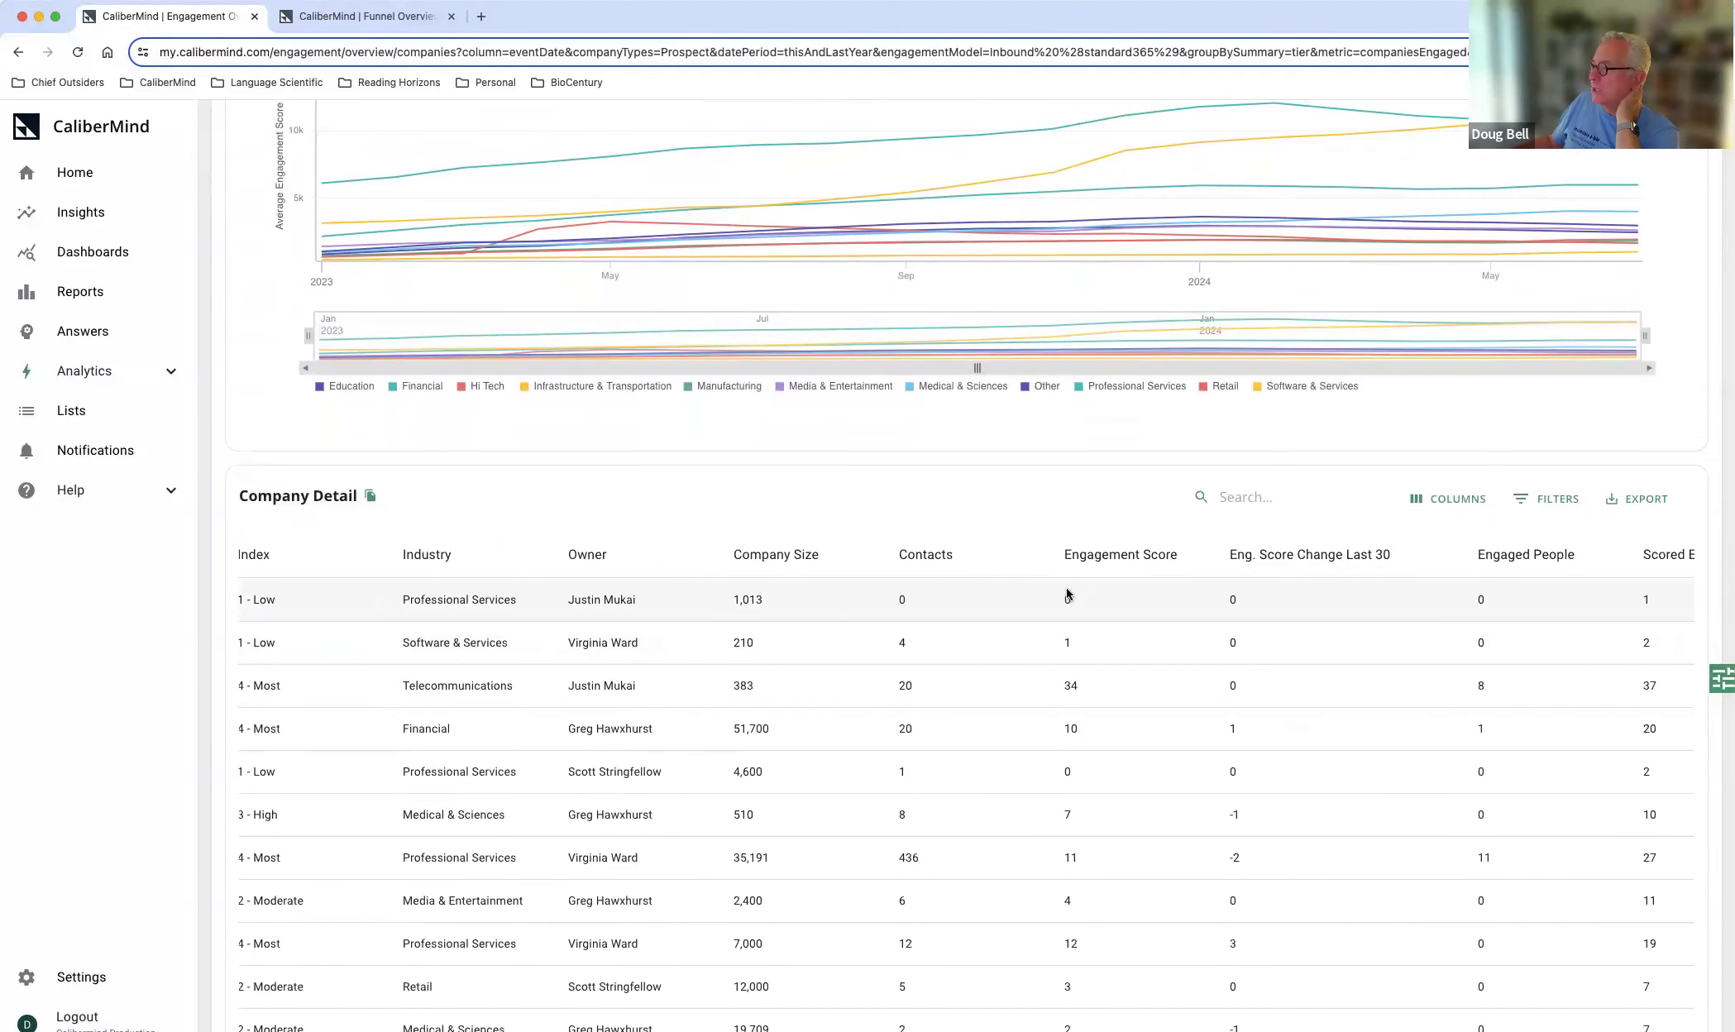
scroll(1065, 586, right, 2)
scroll(1066, 586, right, 1)
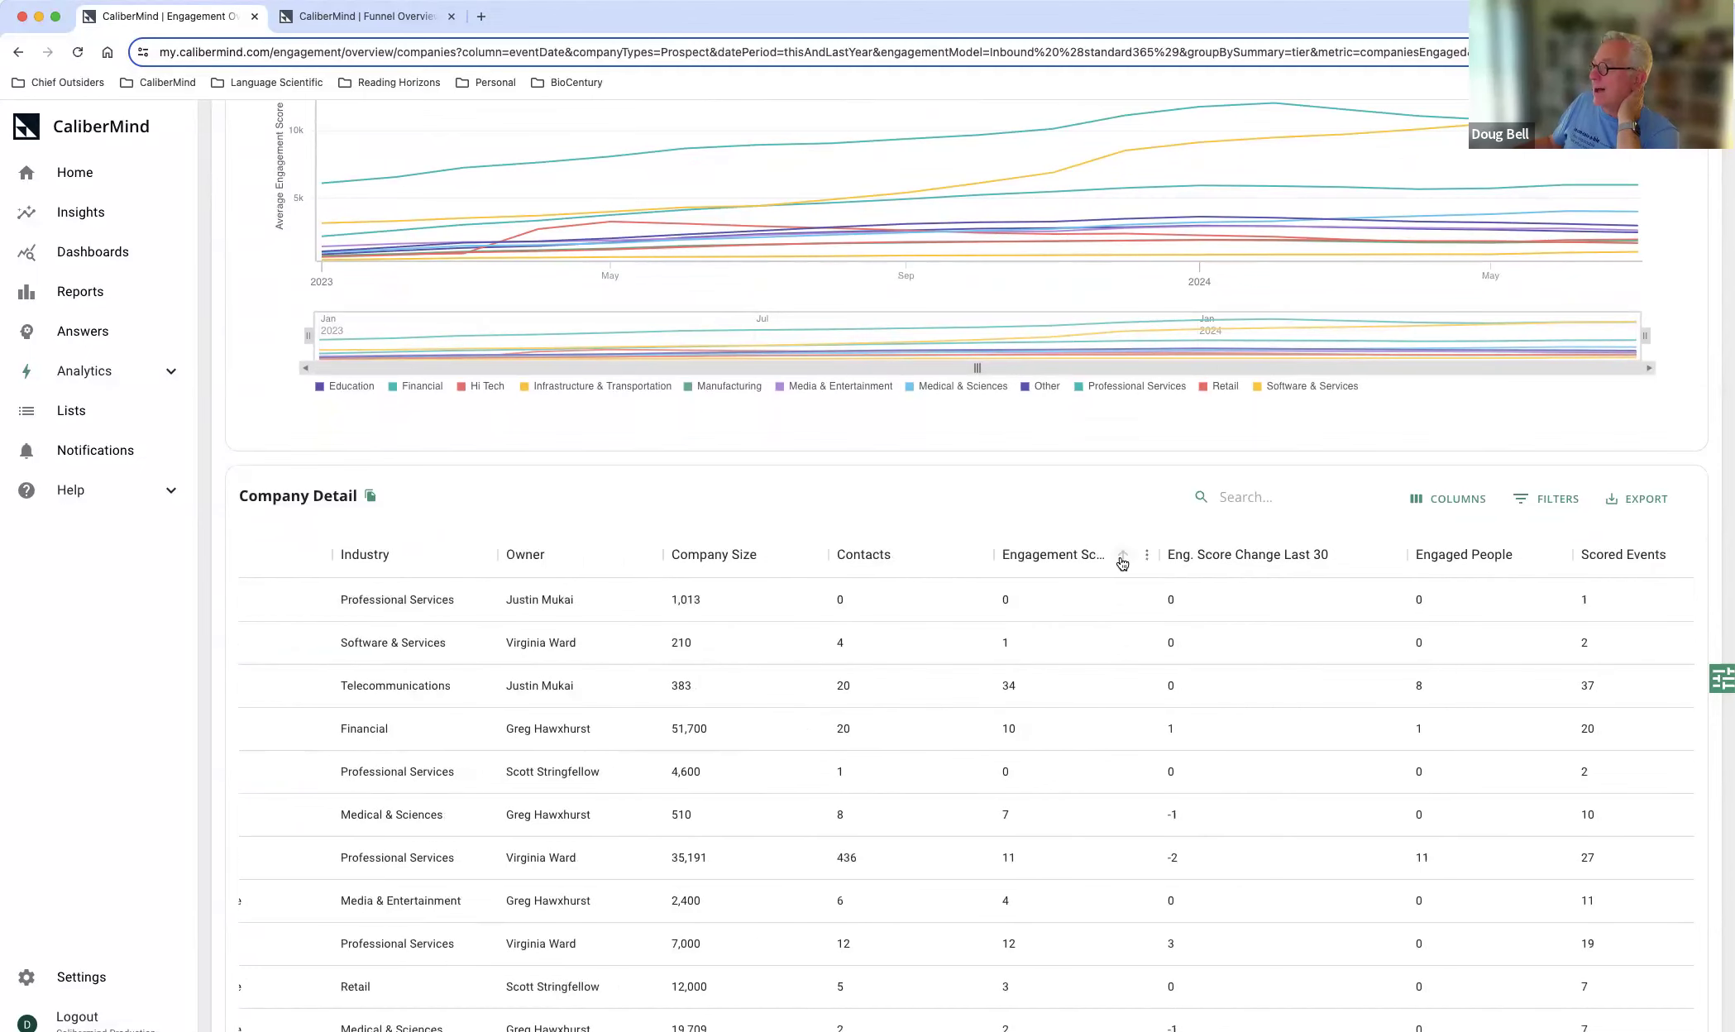
click(1123, 558)
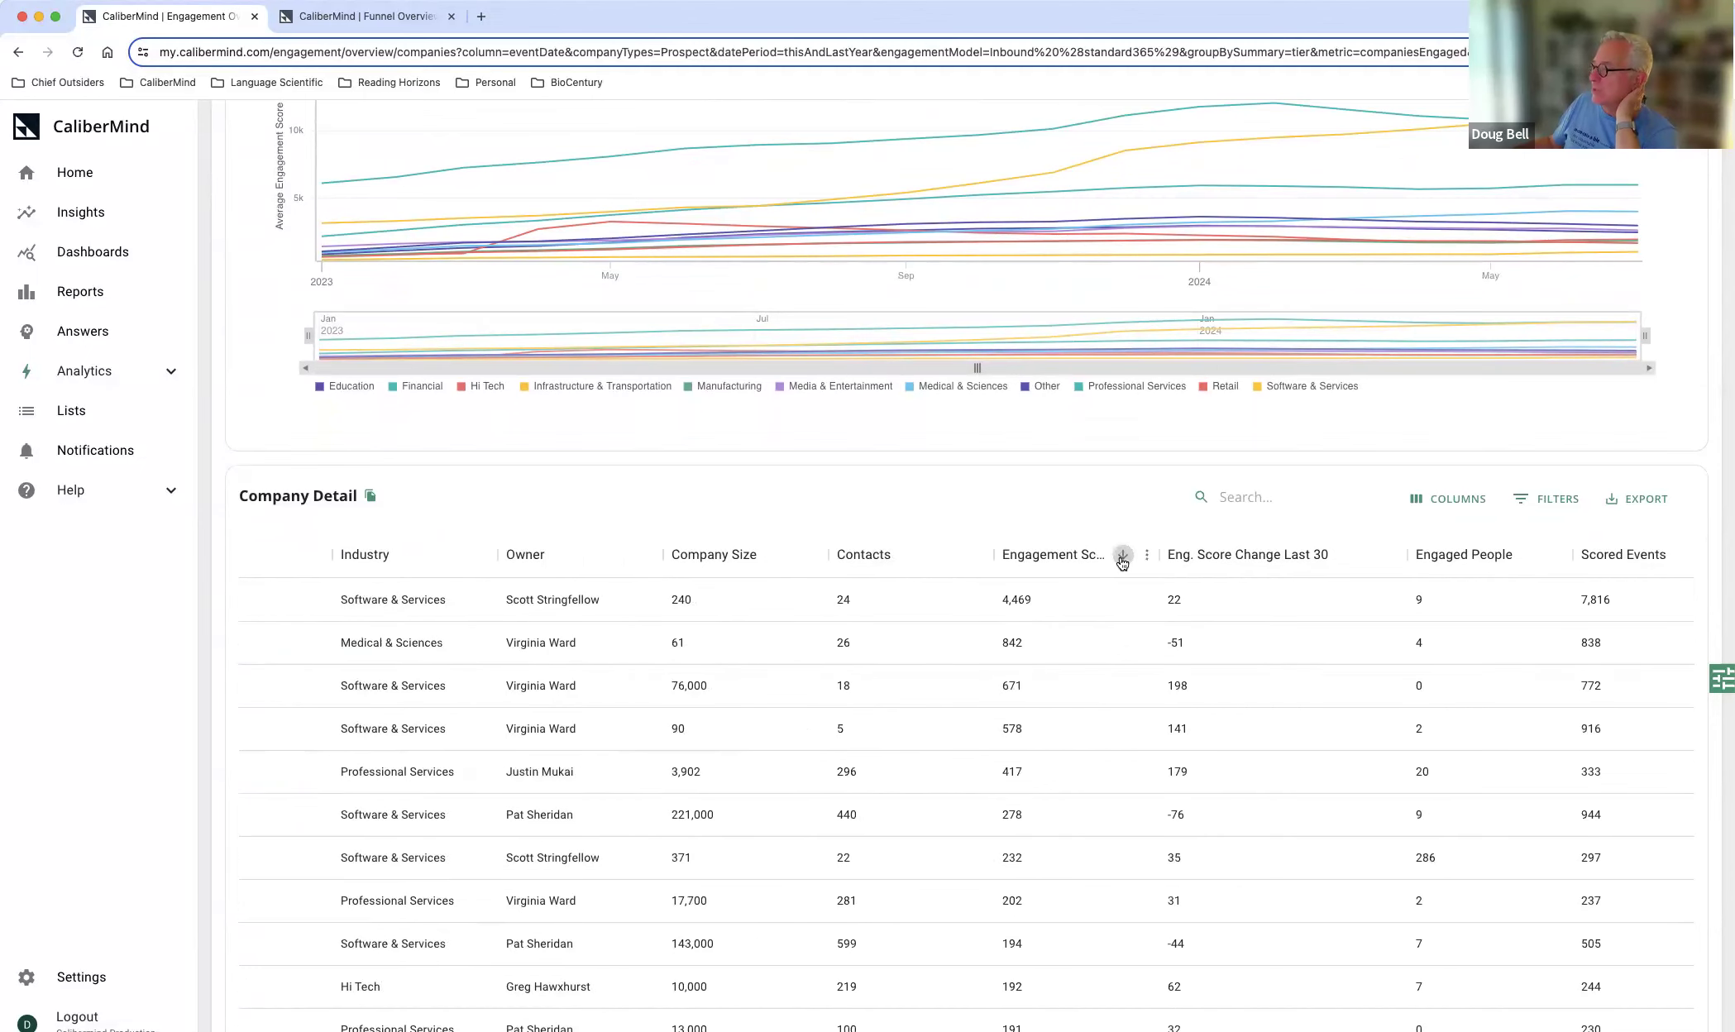
scroll(1069, 659, left, 5)
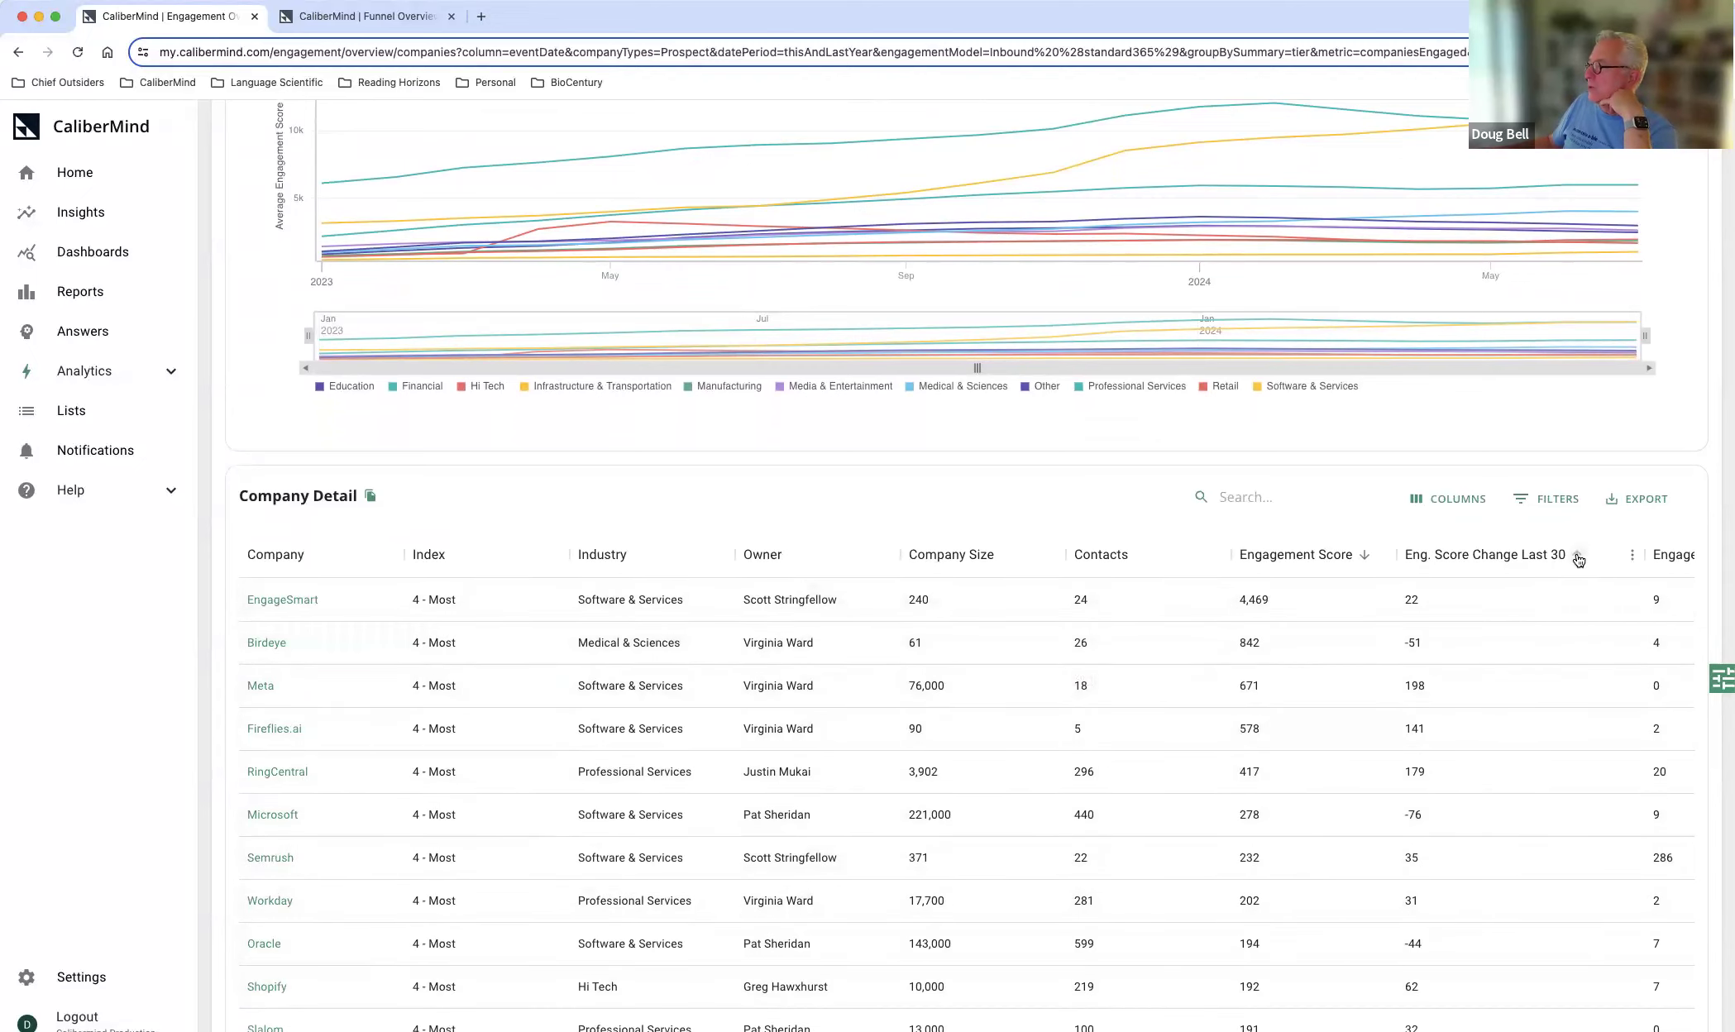
Step: Sort companies by Eng. Score Change Last 30 descending, biggest gains first
click(1577, 555)
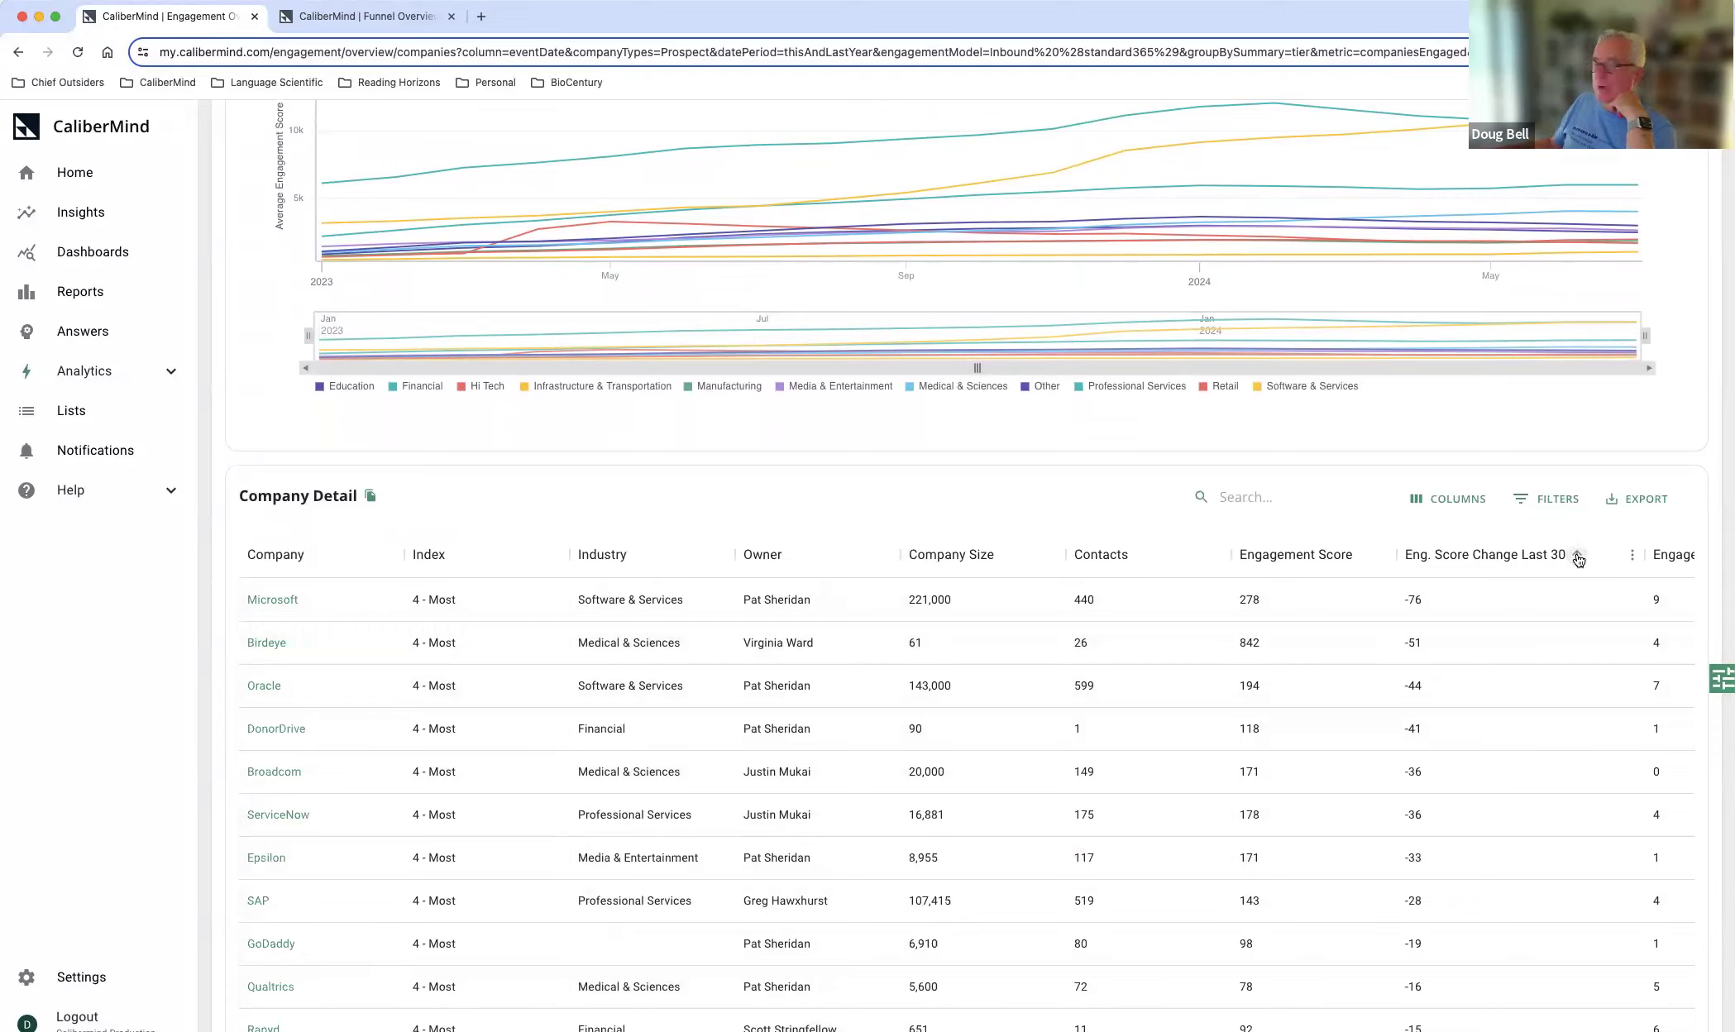
mouse_move(1294, 554)
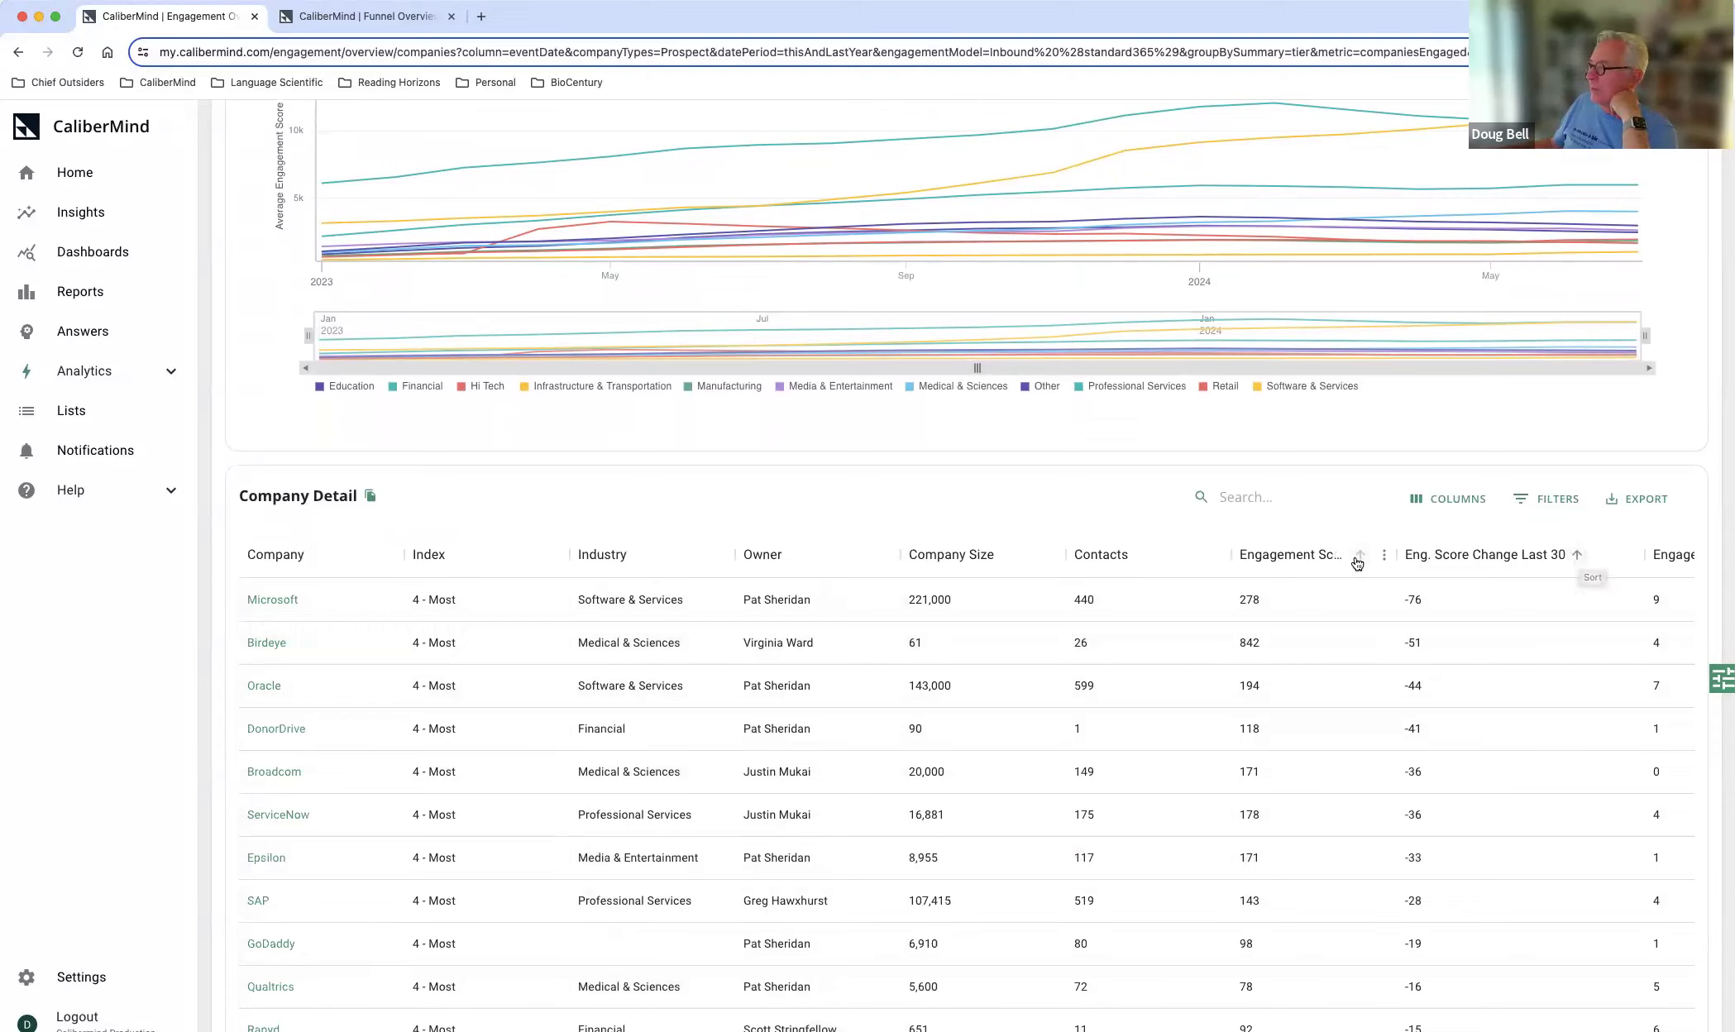
click(1358, 558)
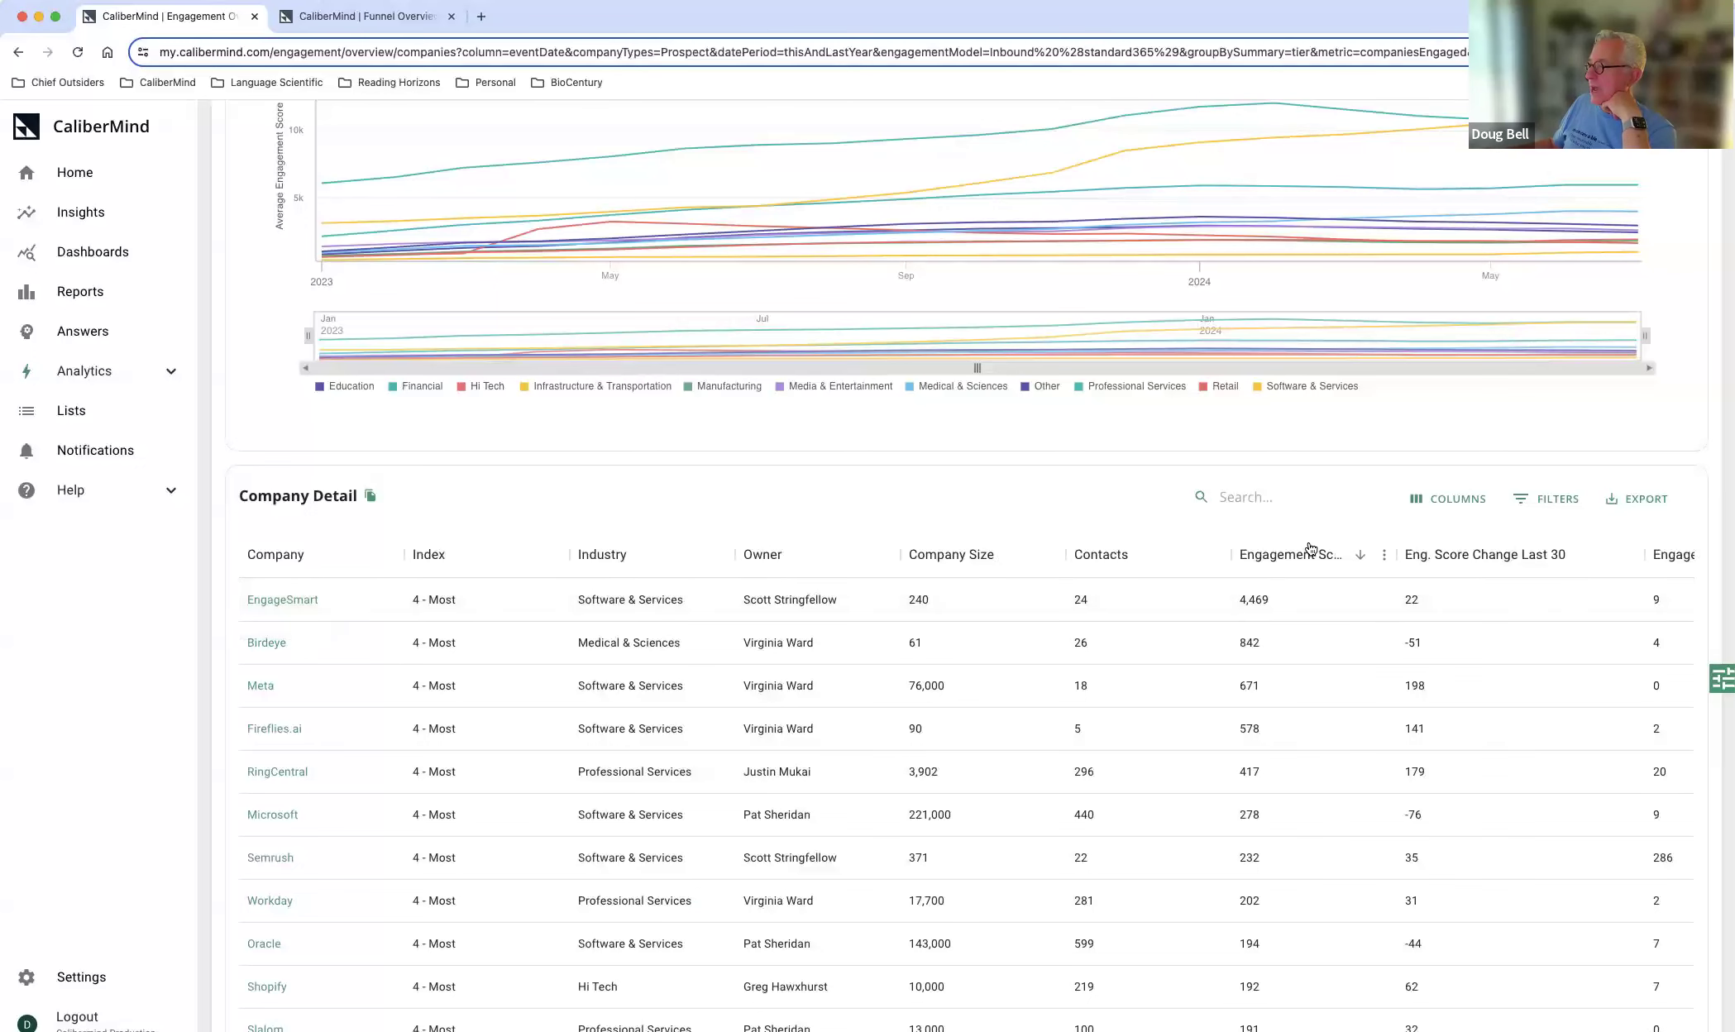
click(1577, 555)
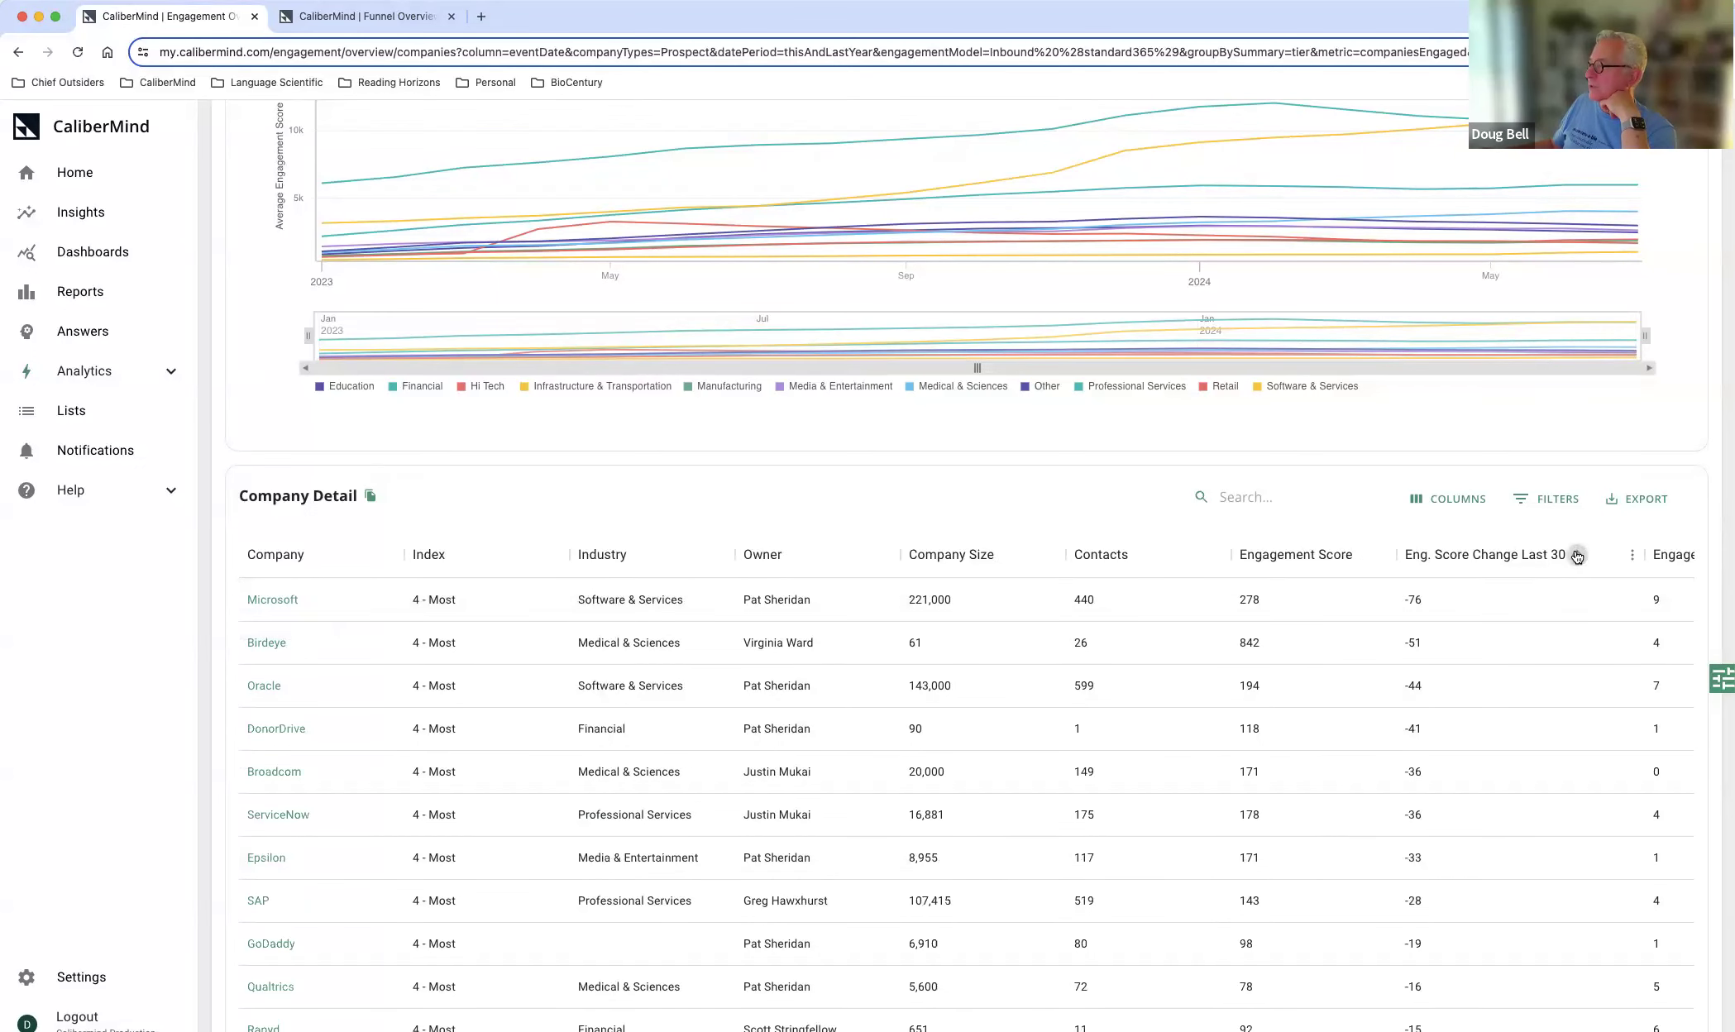
click(1576, 555)
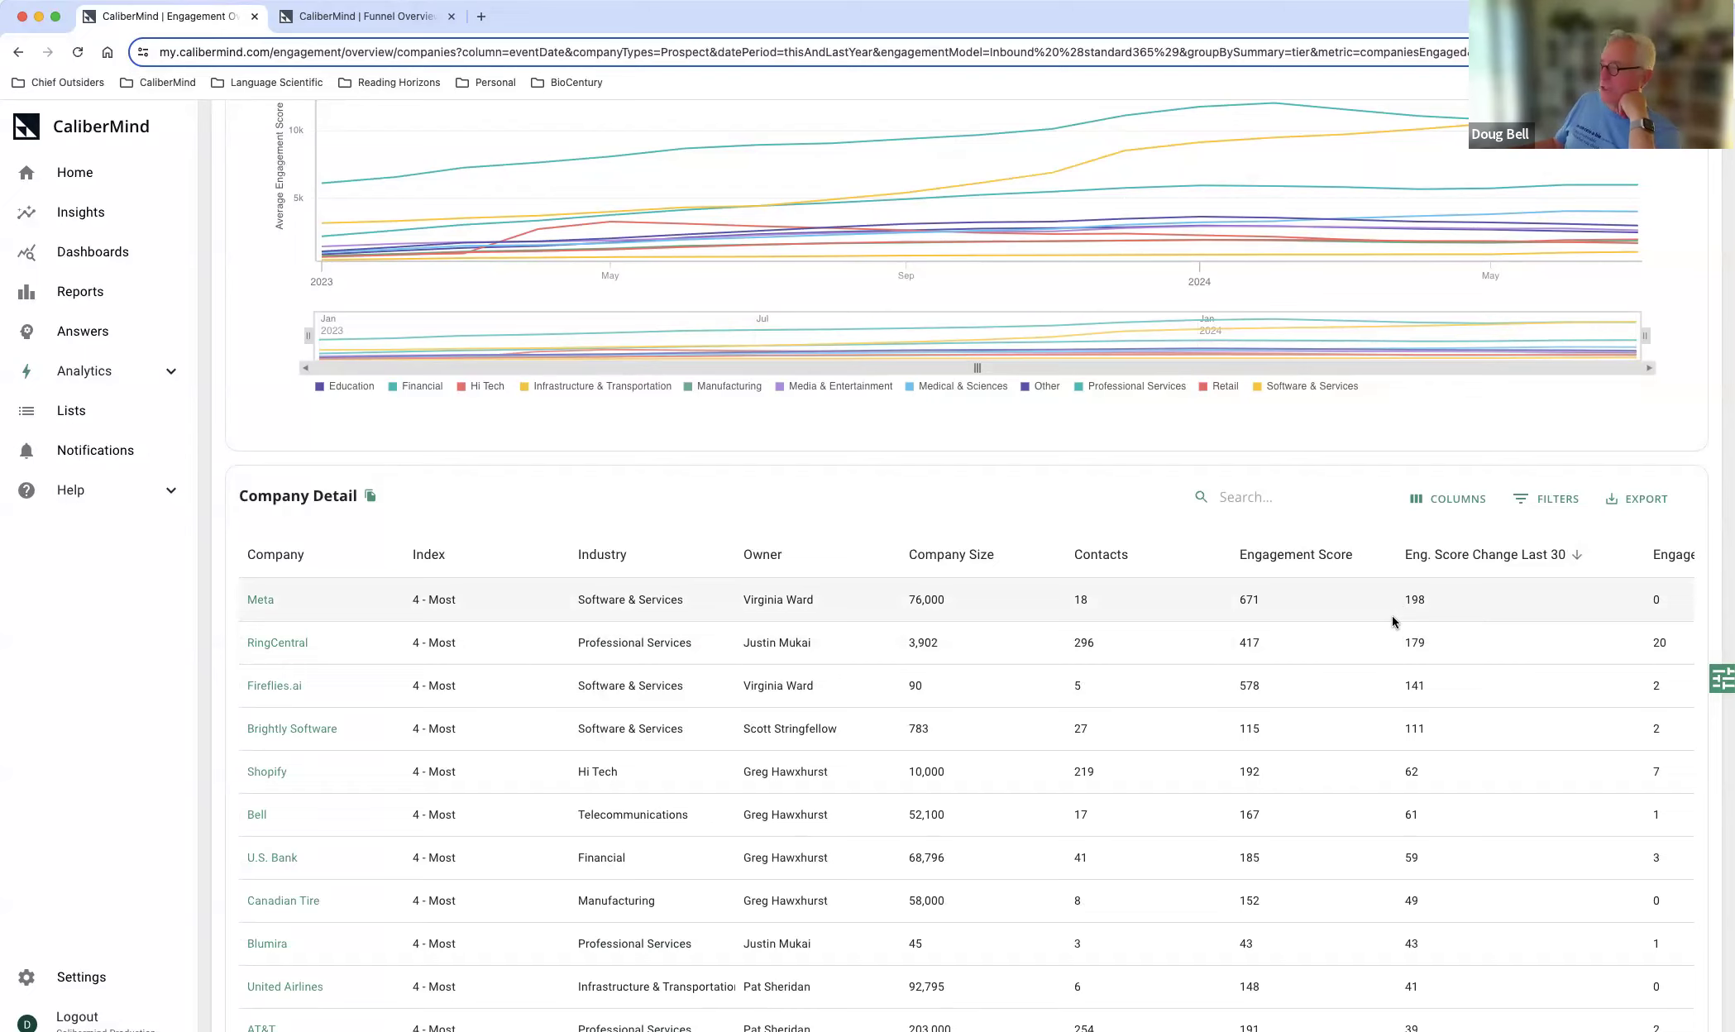
click(460, 556)
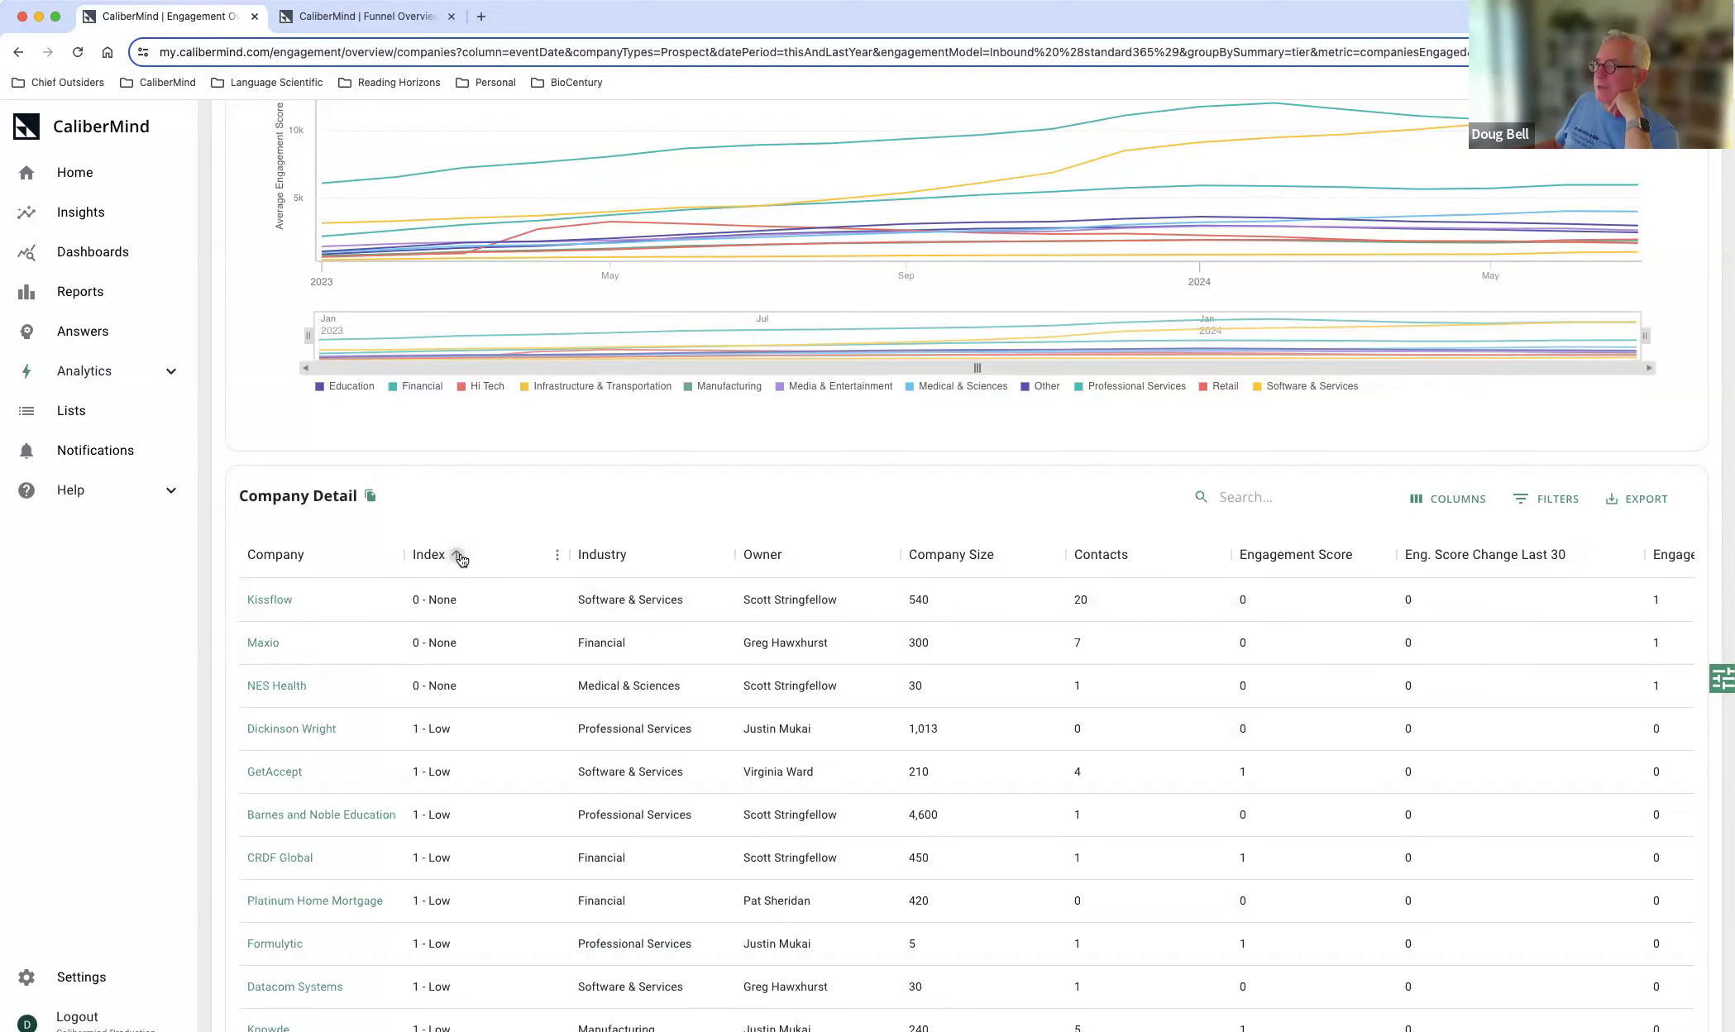
click(460, 557)
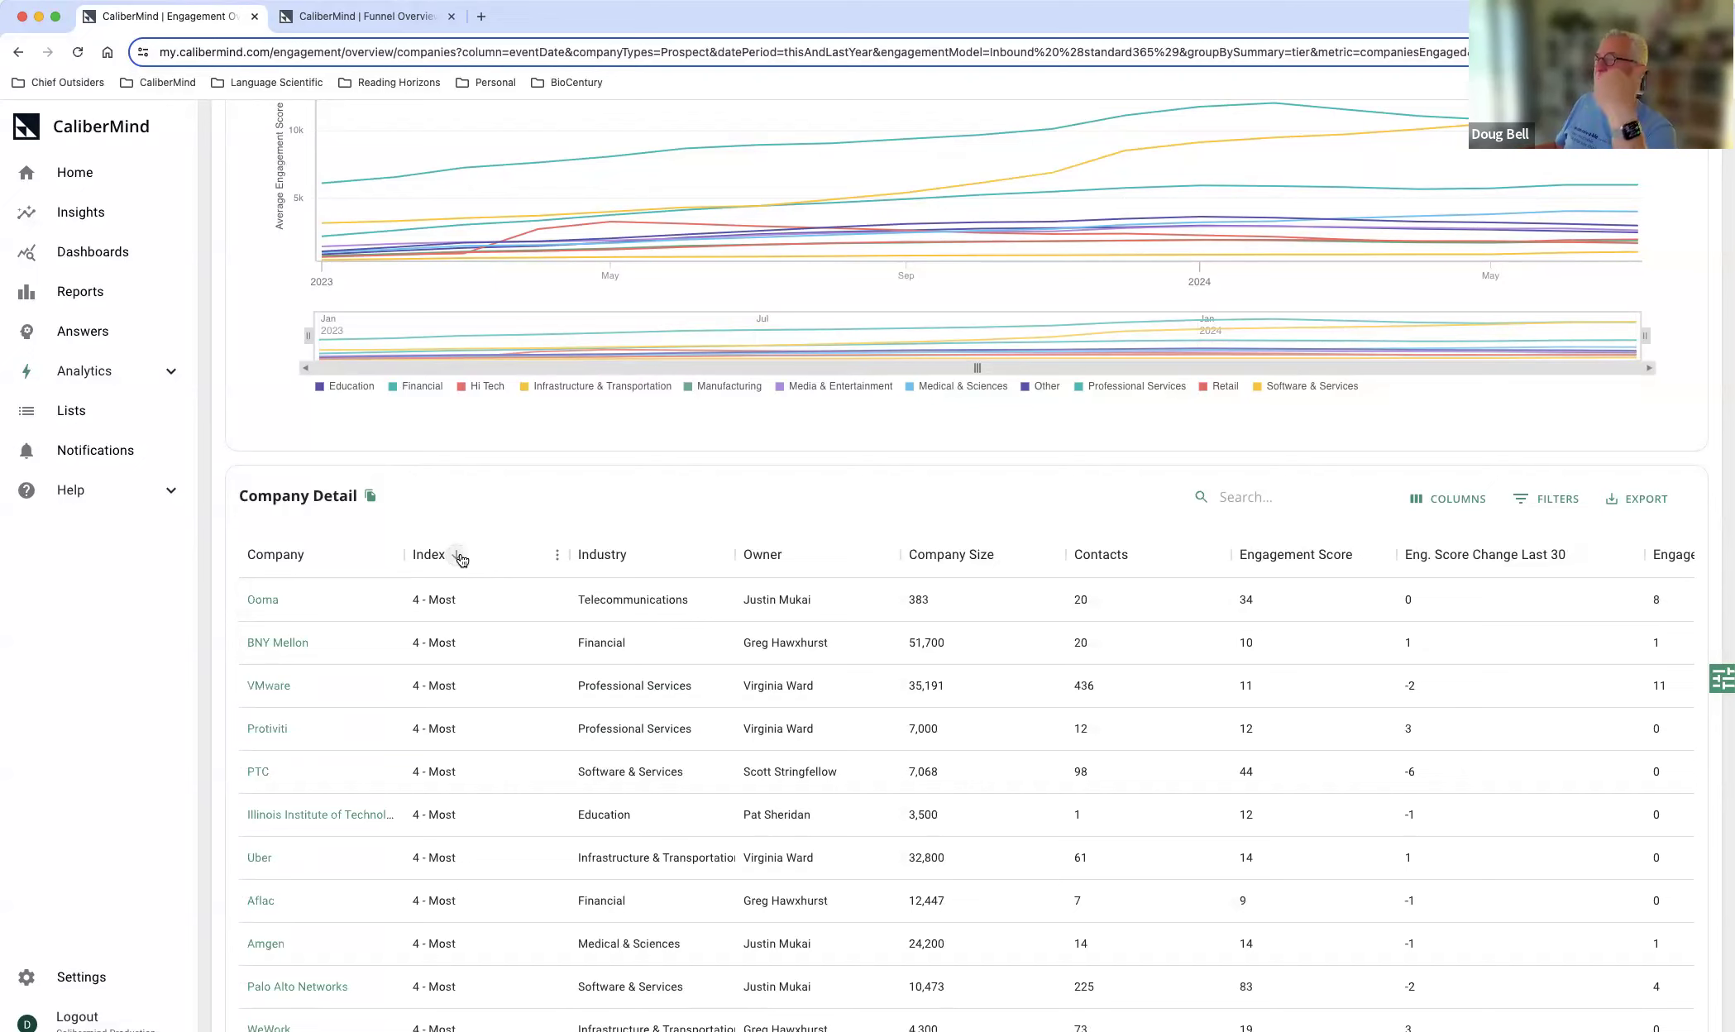
click(460, 557)
click(464, 559)
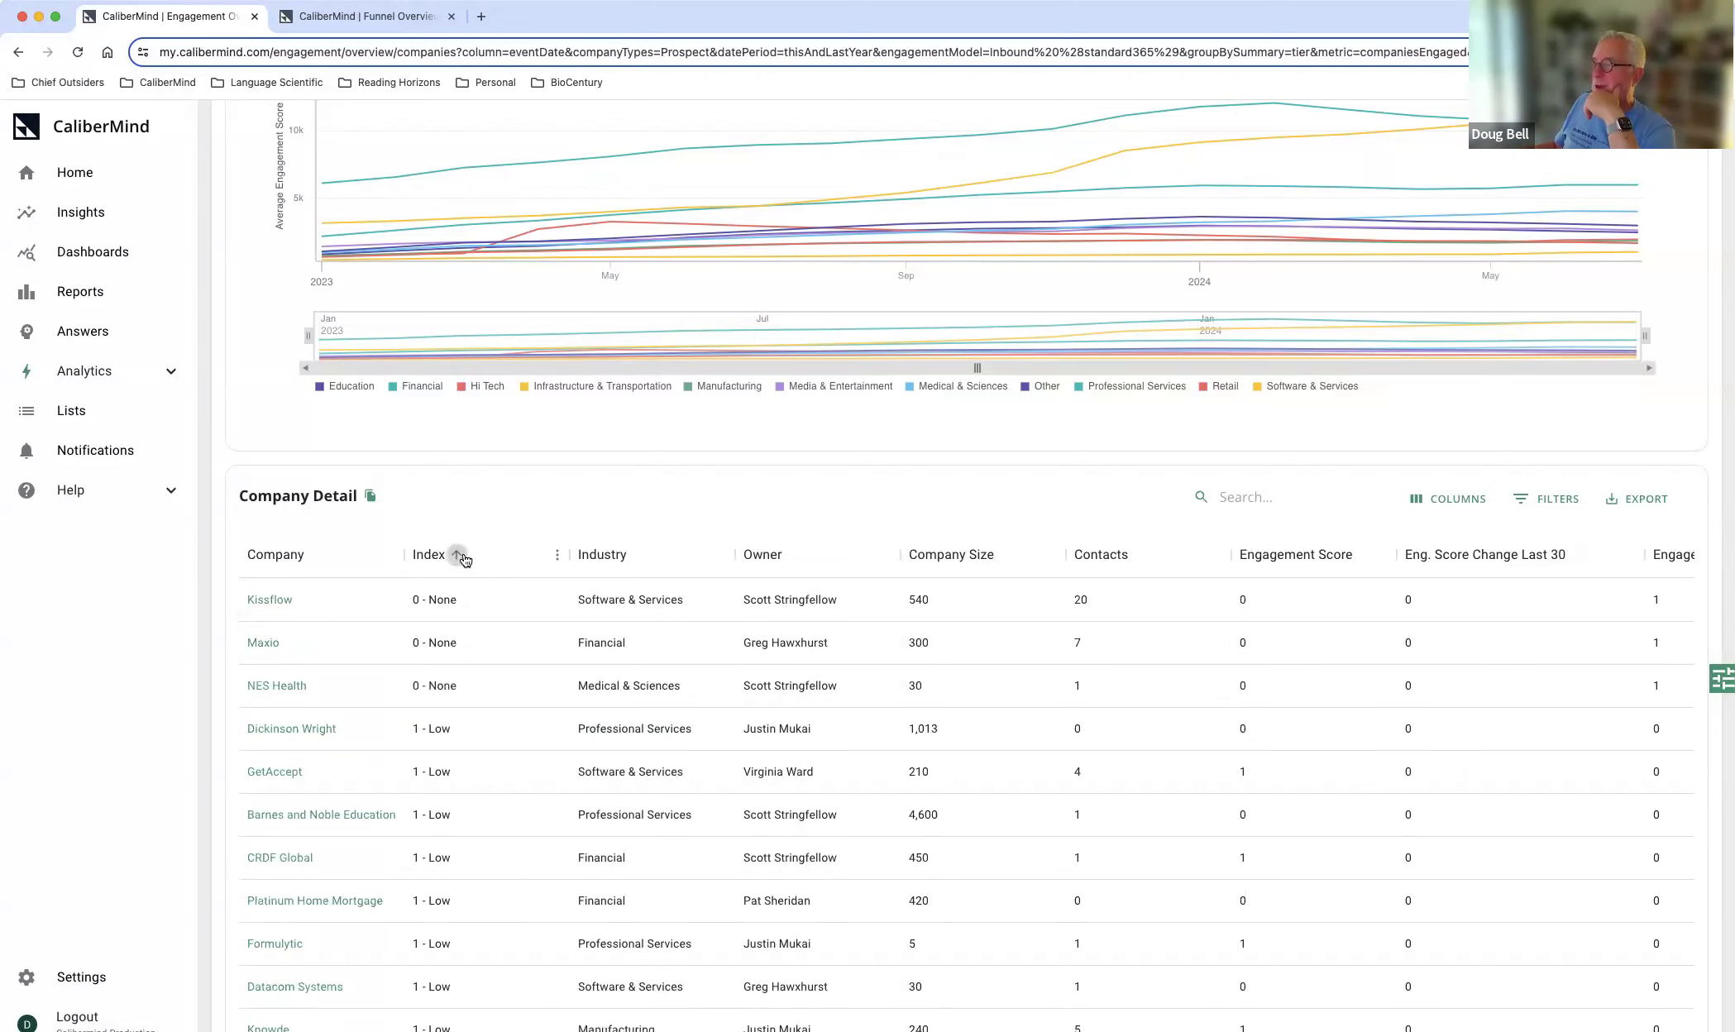
click(462, 559)
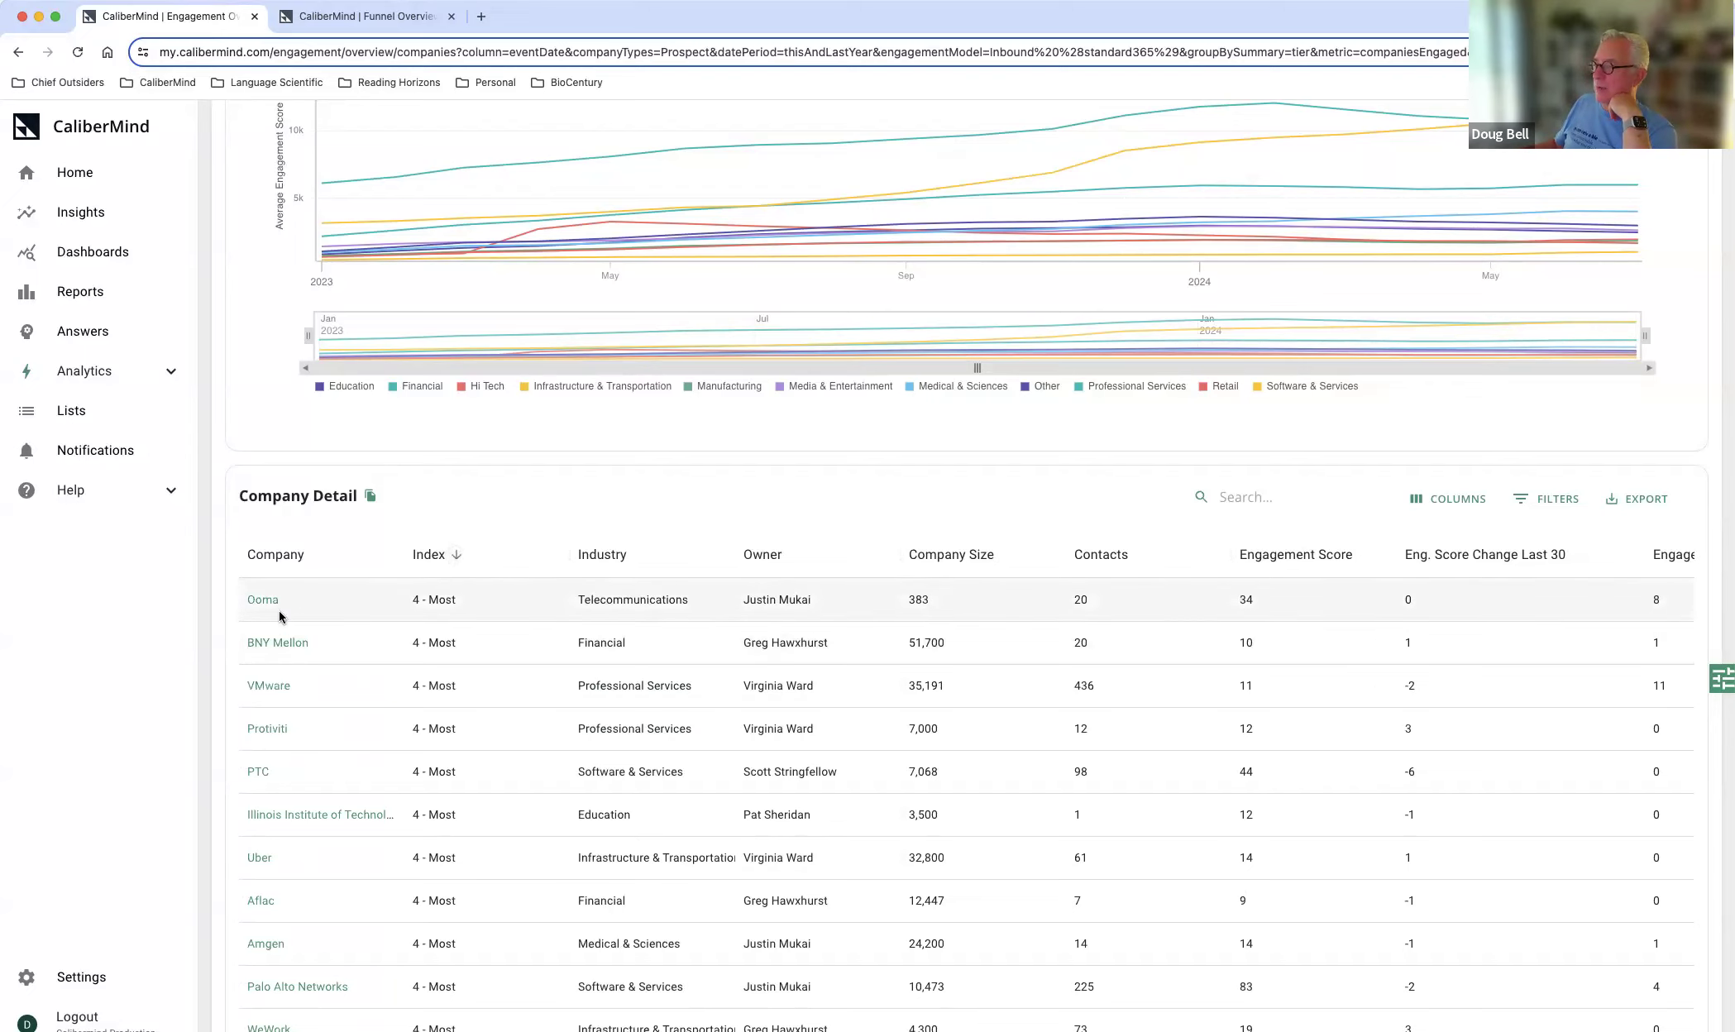
mouse_move(1396, 554)
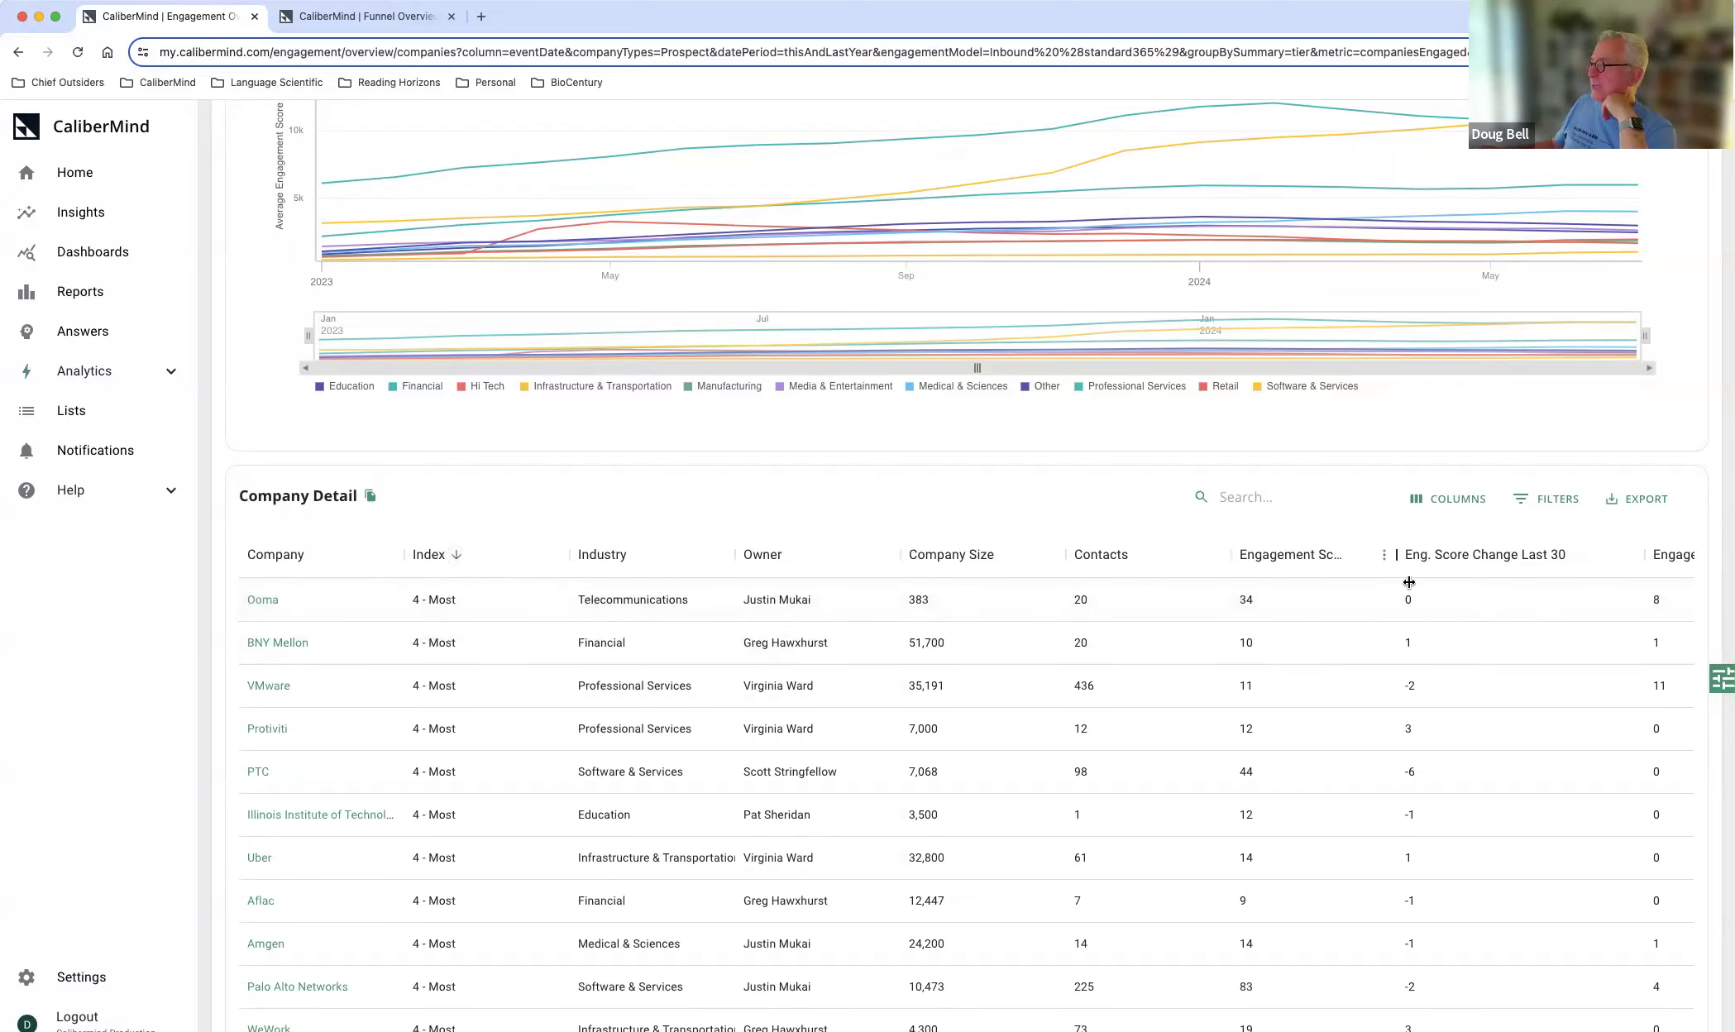
click(1358, 559)
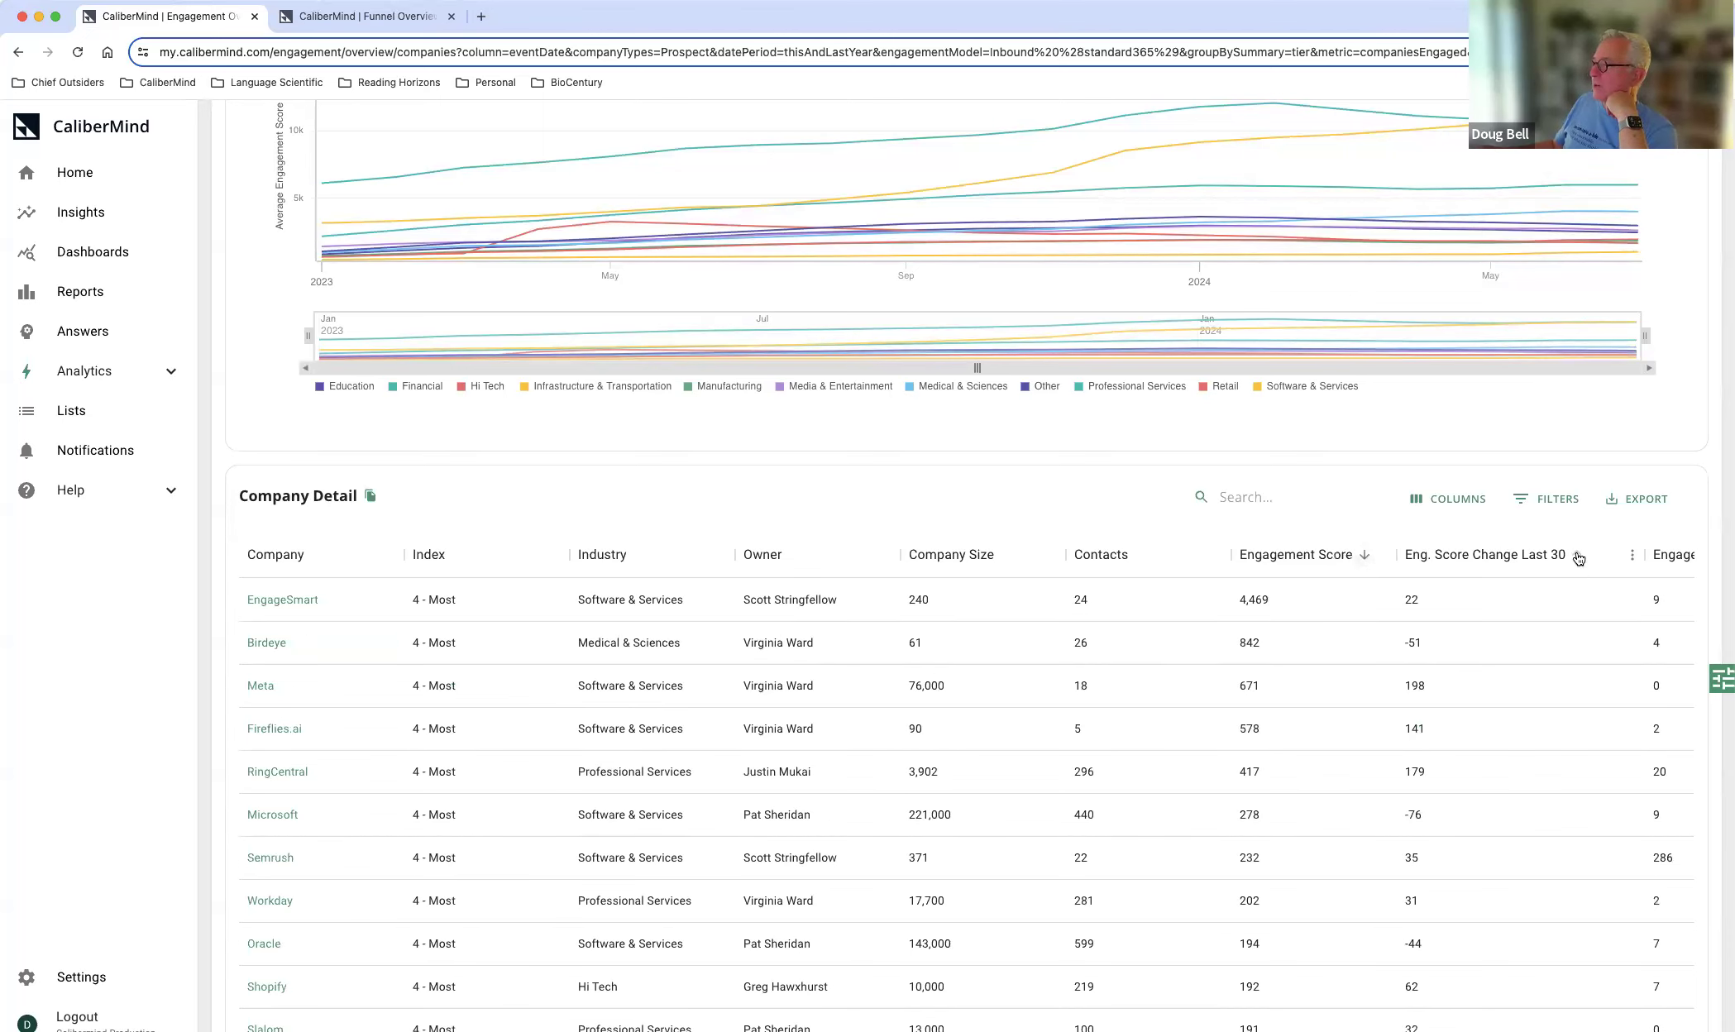
click(1581, 559)
click(1581, 559)
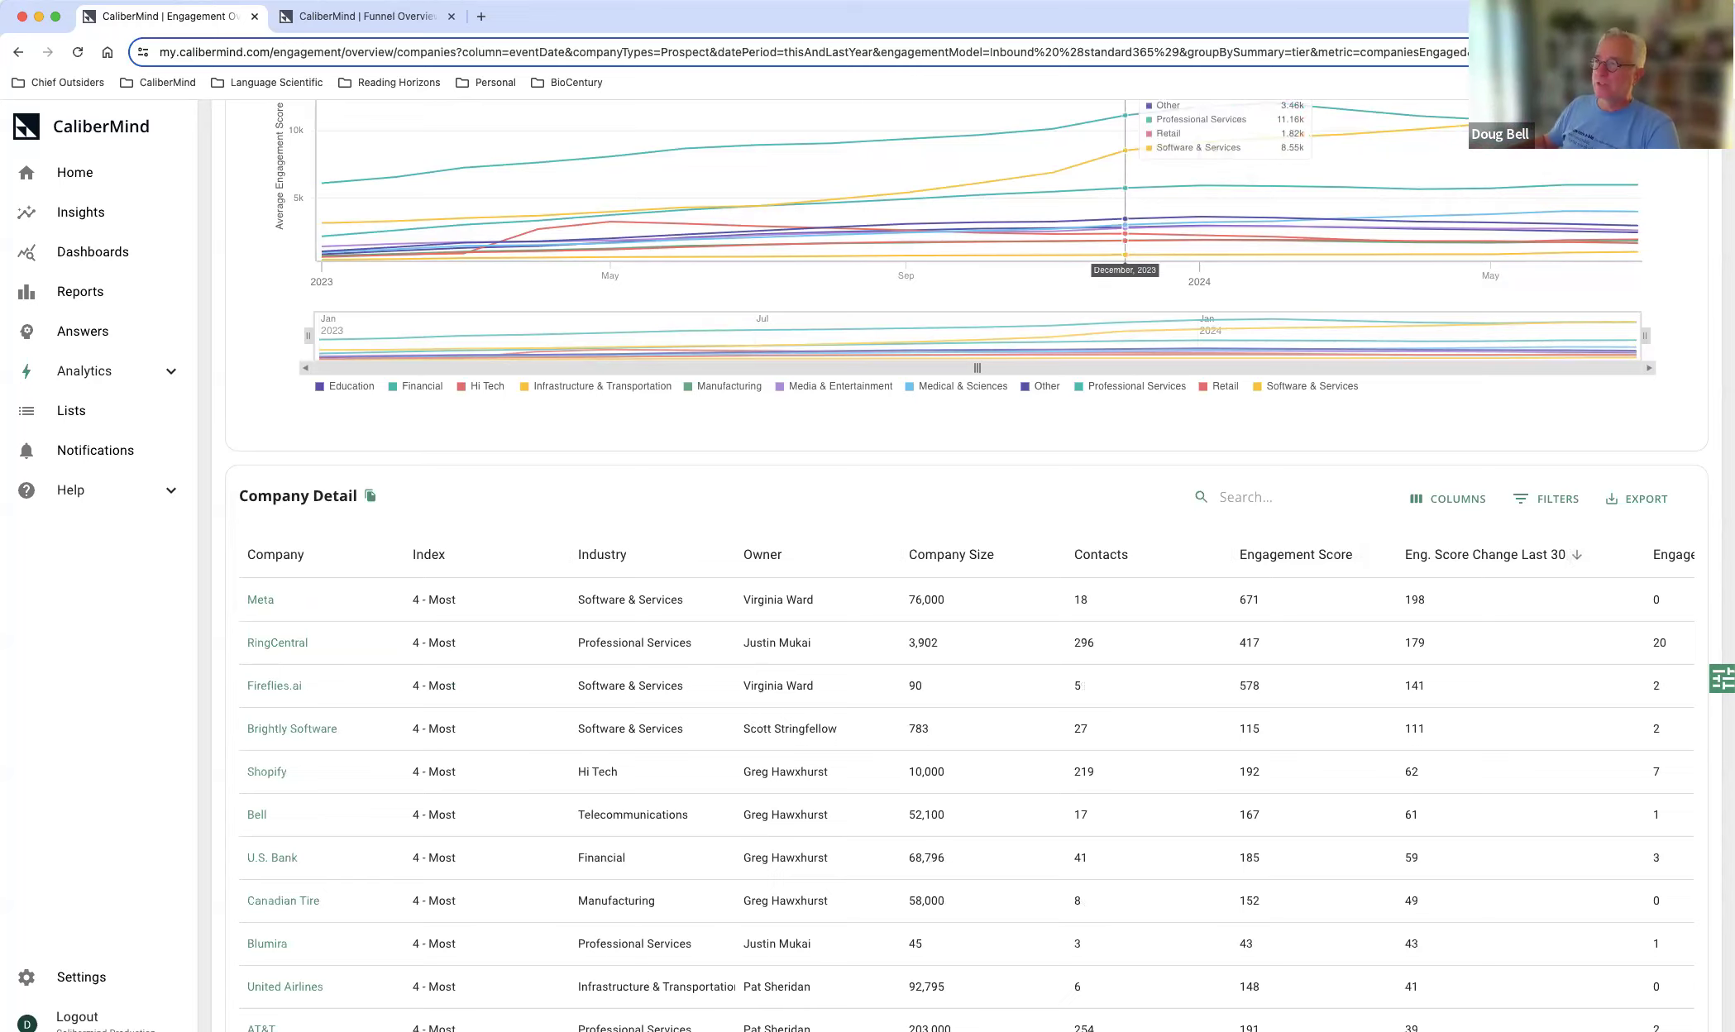
Step: Switch to the CaliberMind Funnel Overview journeys page with the Journeys Detail table
click(364, 17)
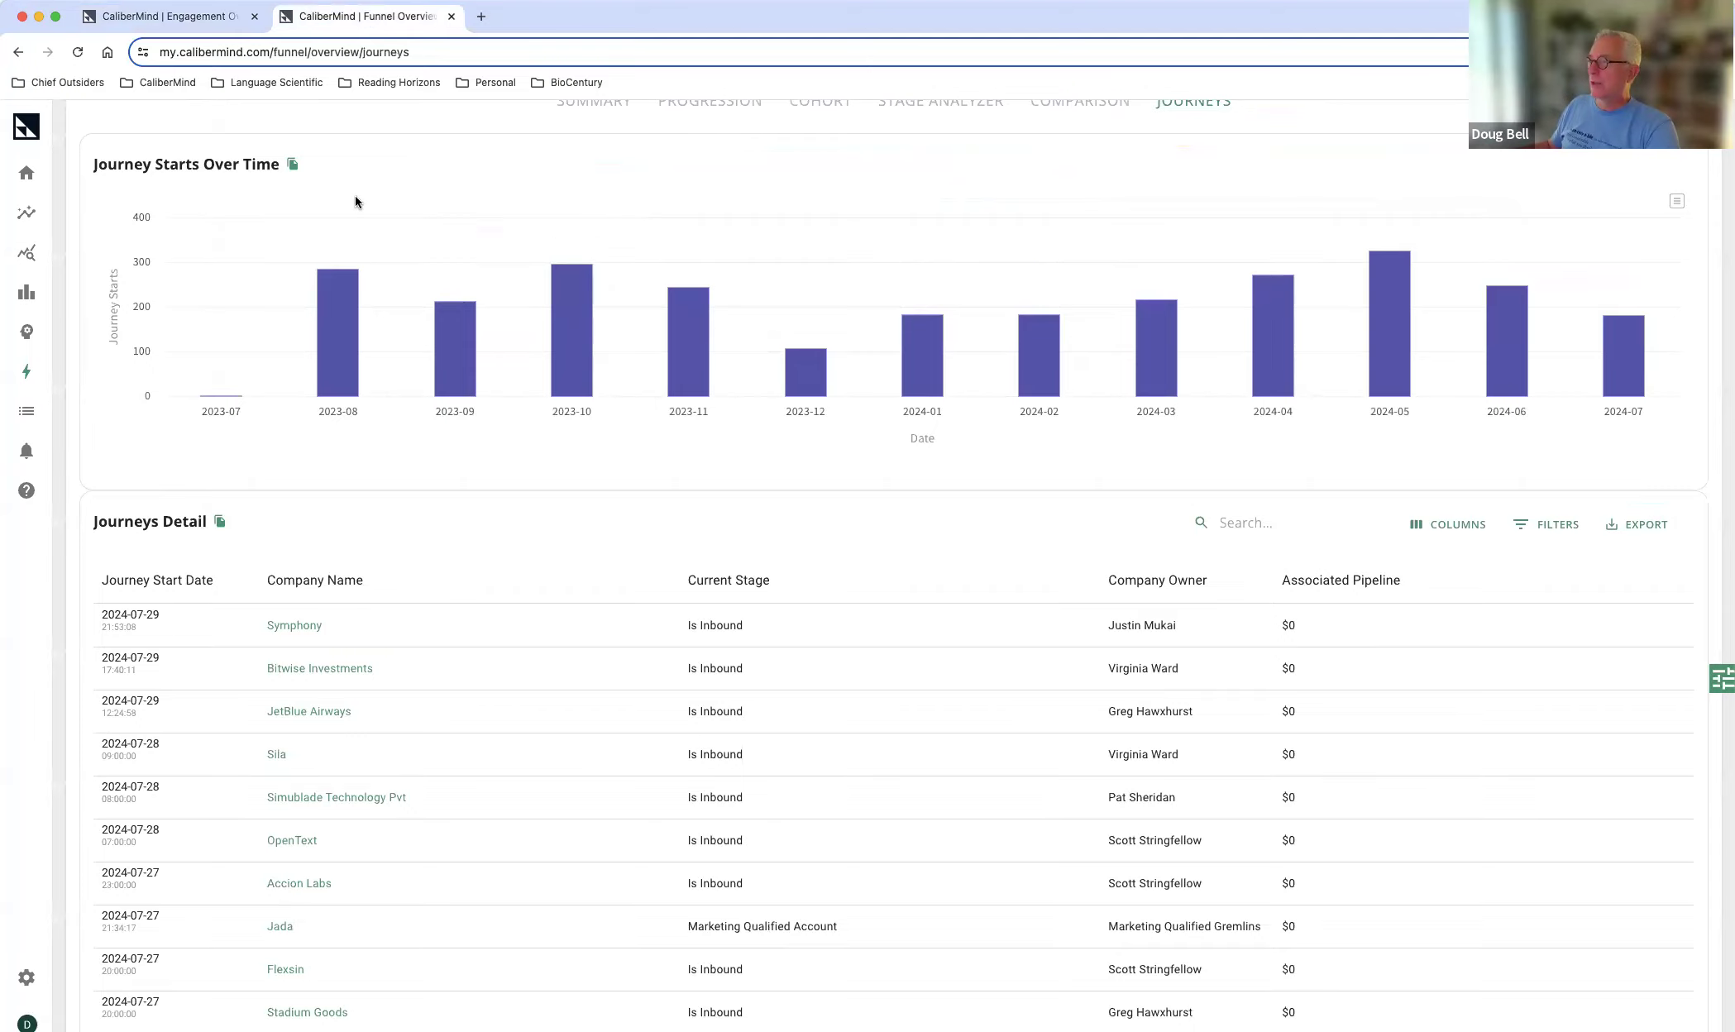
scroll(355, 195, up, 5)
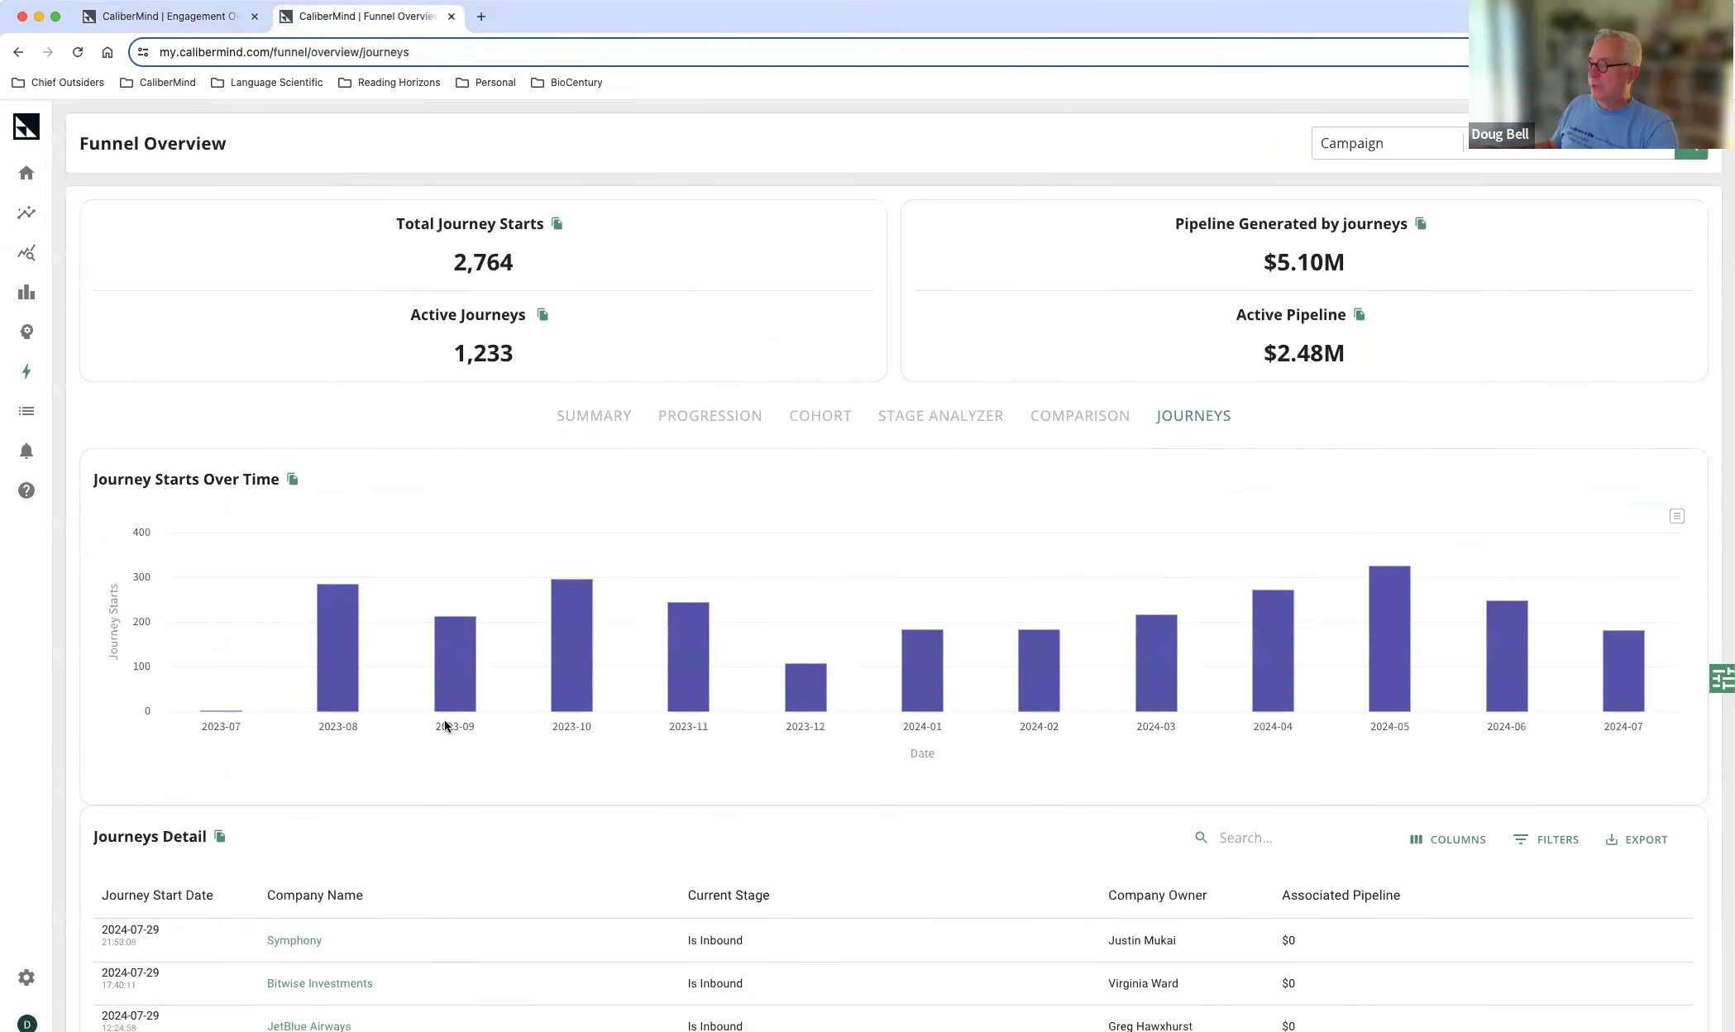
mouse_move(447, 579)
scroll(584, 886, down, 4)
scroll(581, 886, down, 1)
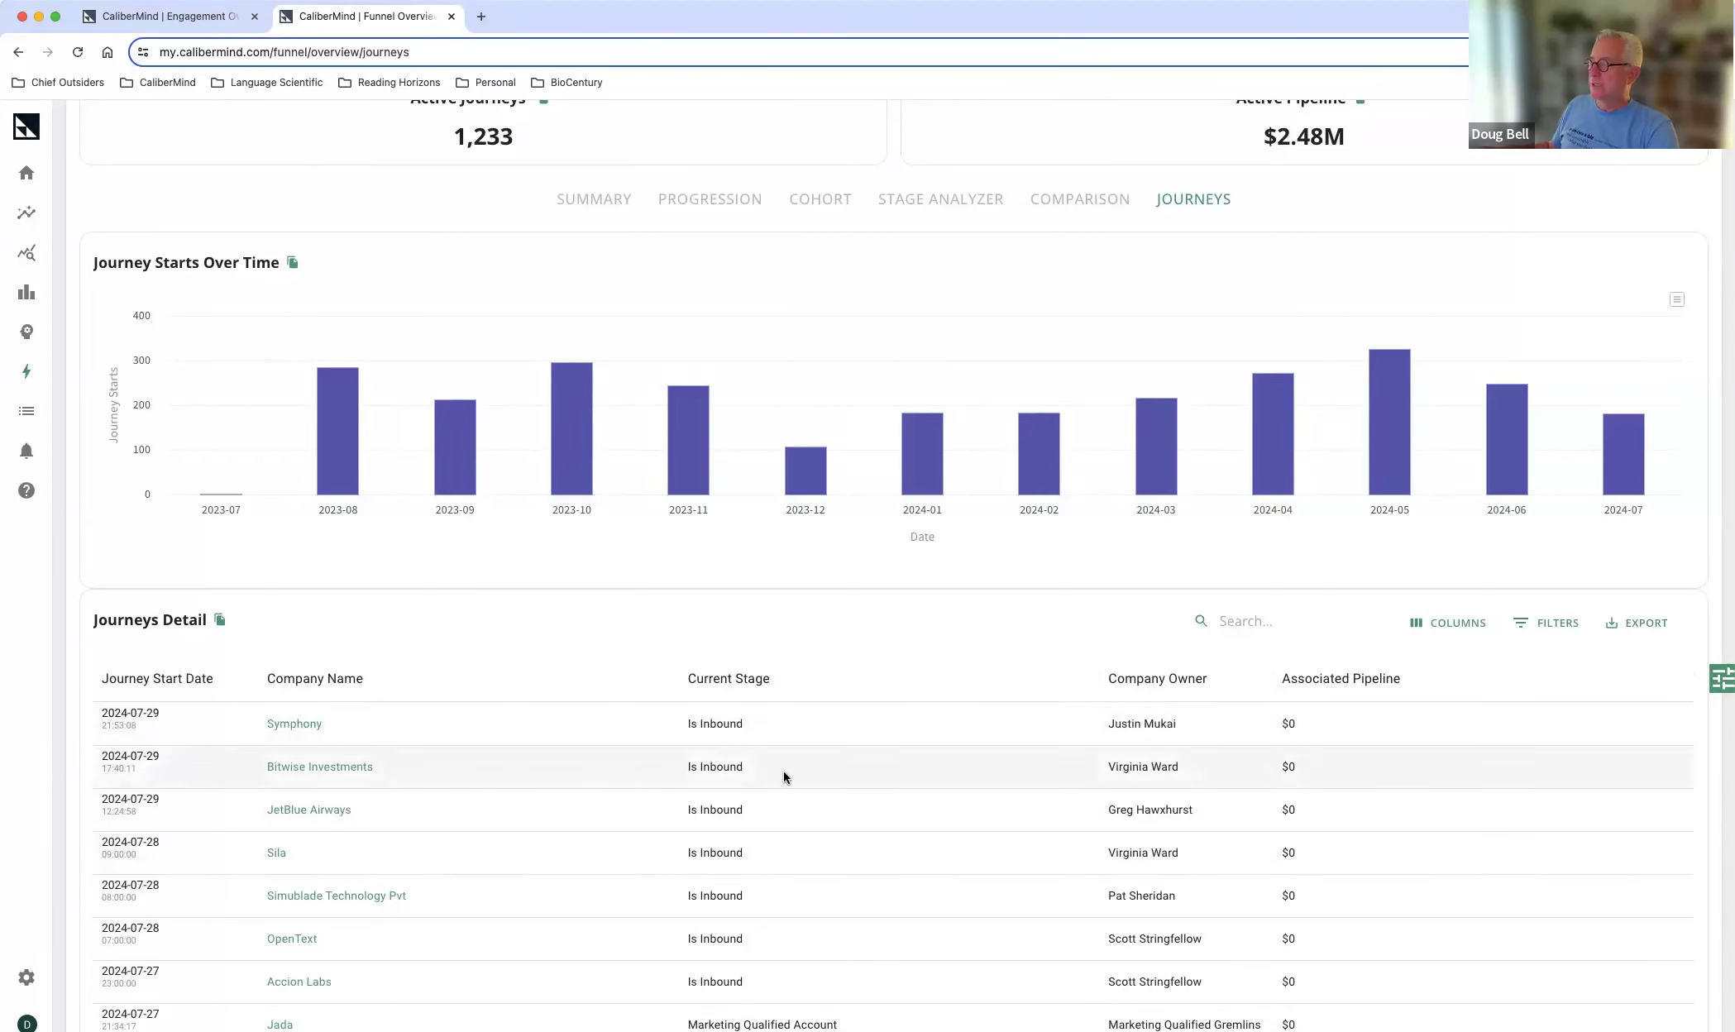
scroll(784, 771, down, 4)
scroll(784, 771, down, 2)
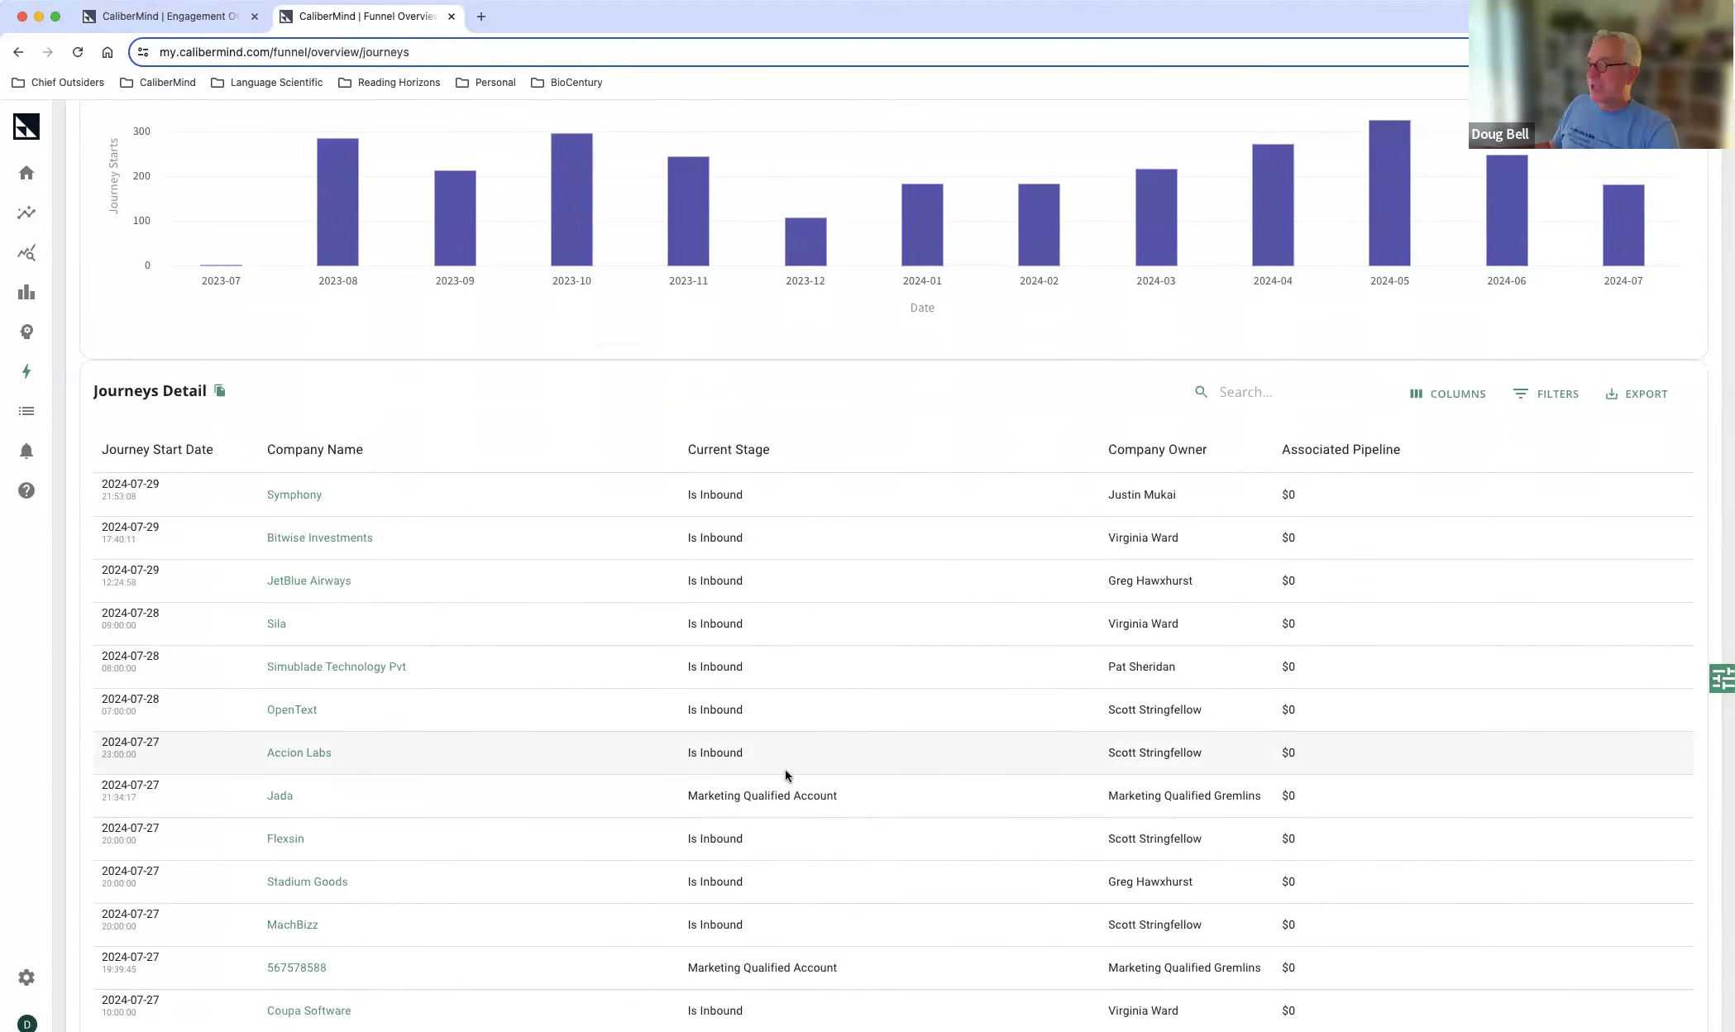
scroll(785, 768, up, 1)
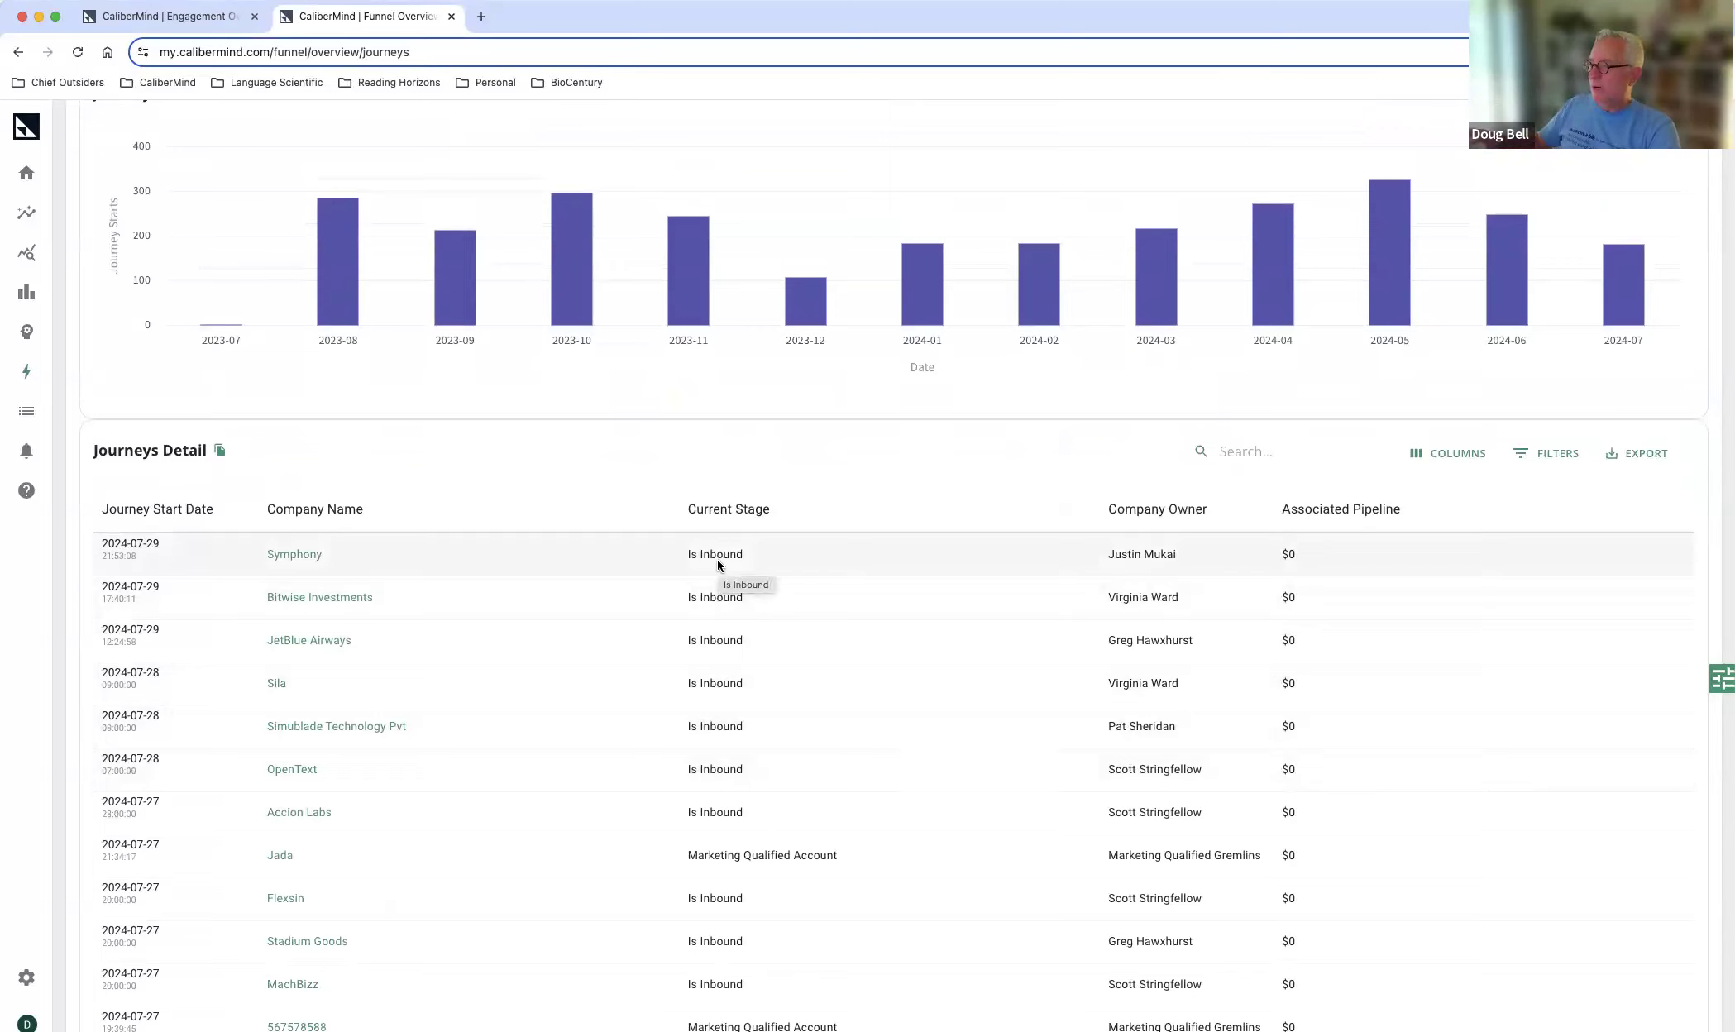
Step: Sort Journeys Detail by Current Stage descending so Sales Qualified Account journeys lead
click(780, 510)
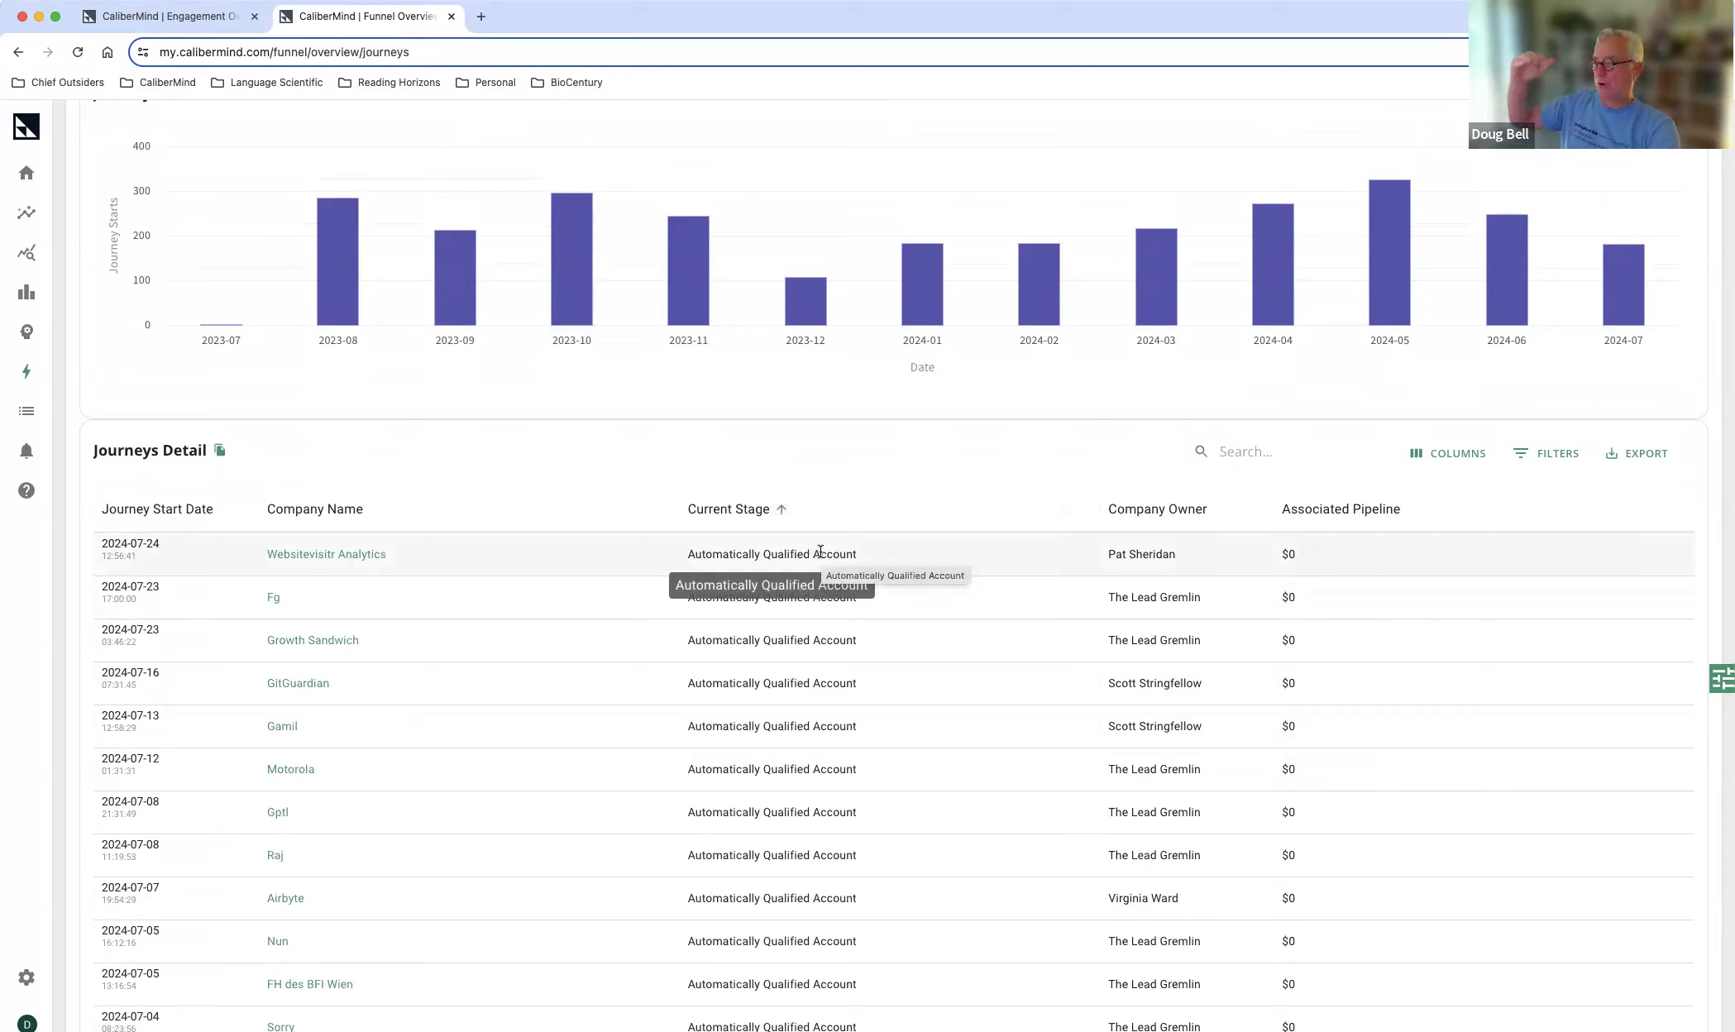
click(781, 510)
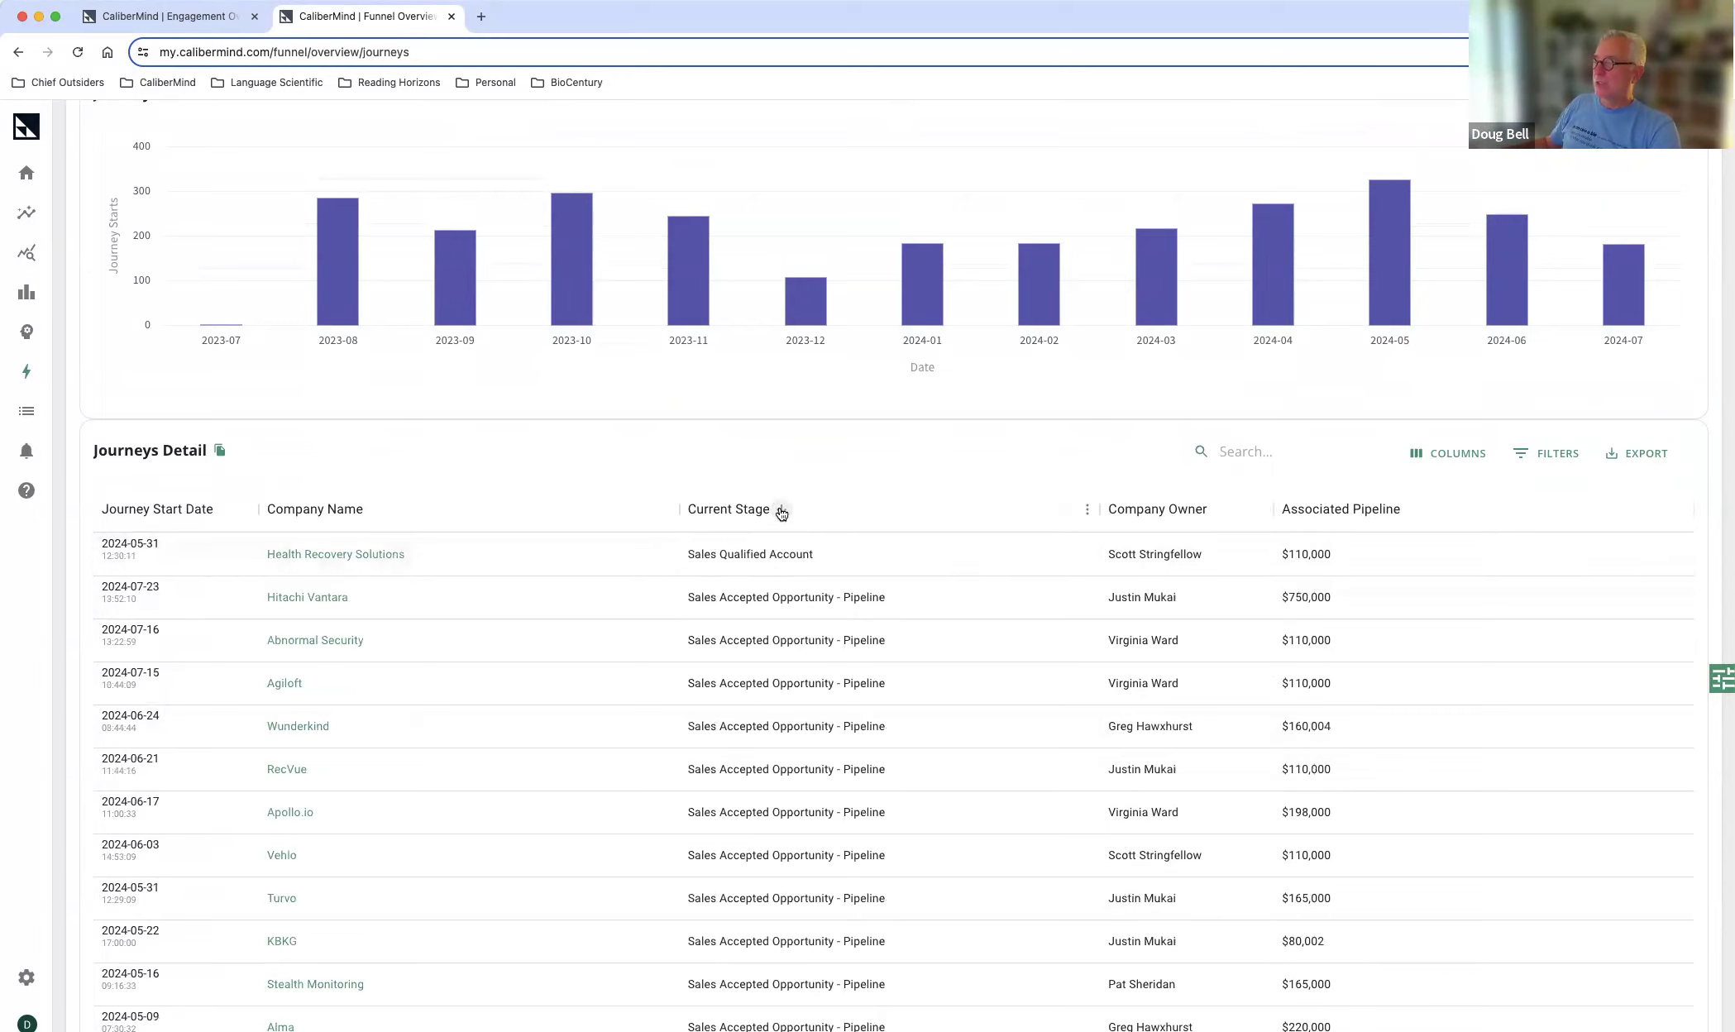
scroll(821, 791, down, 5)
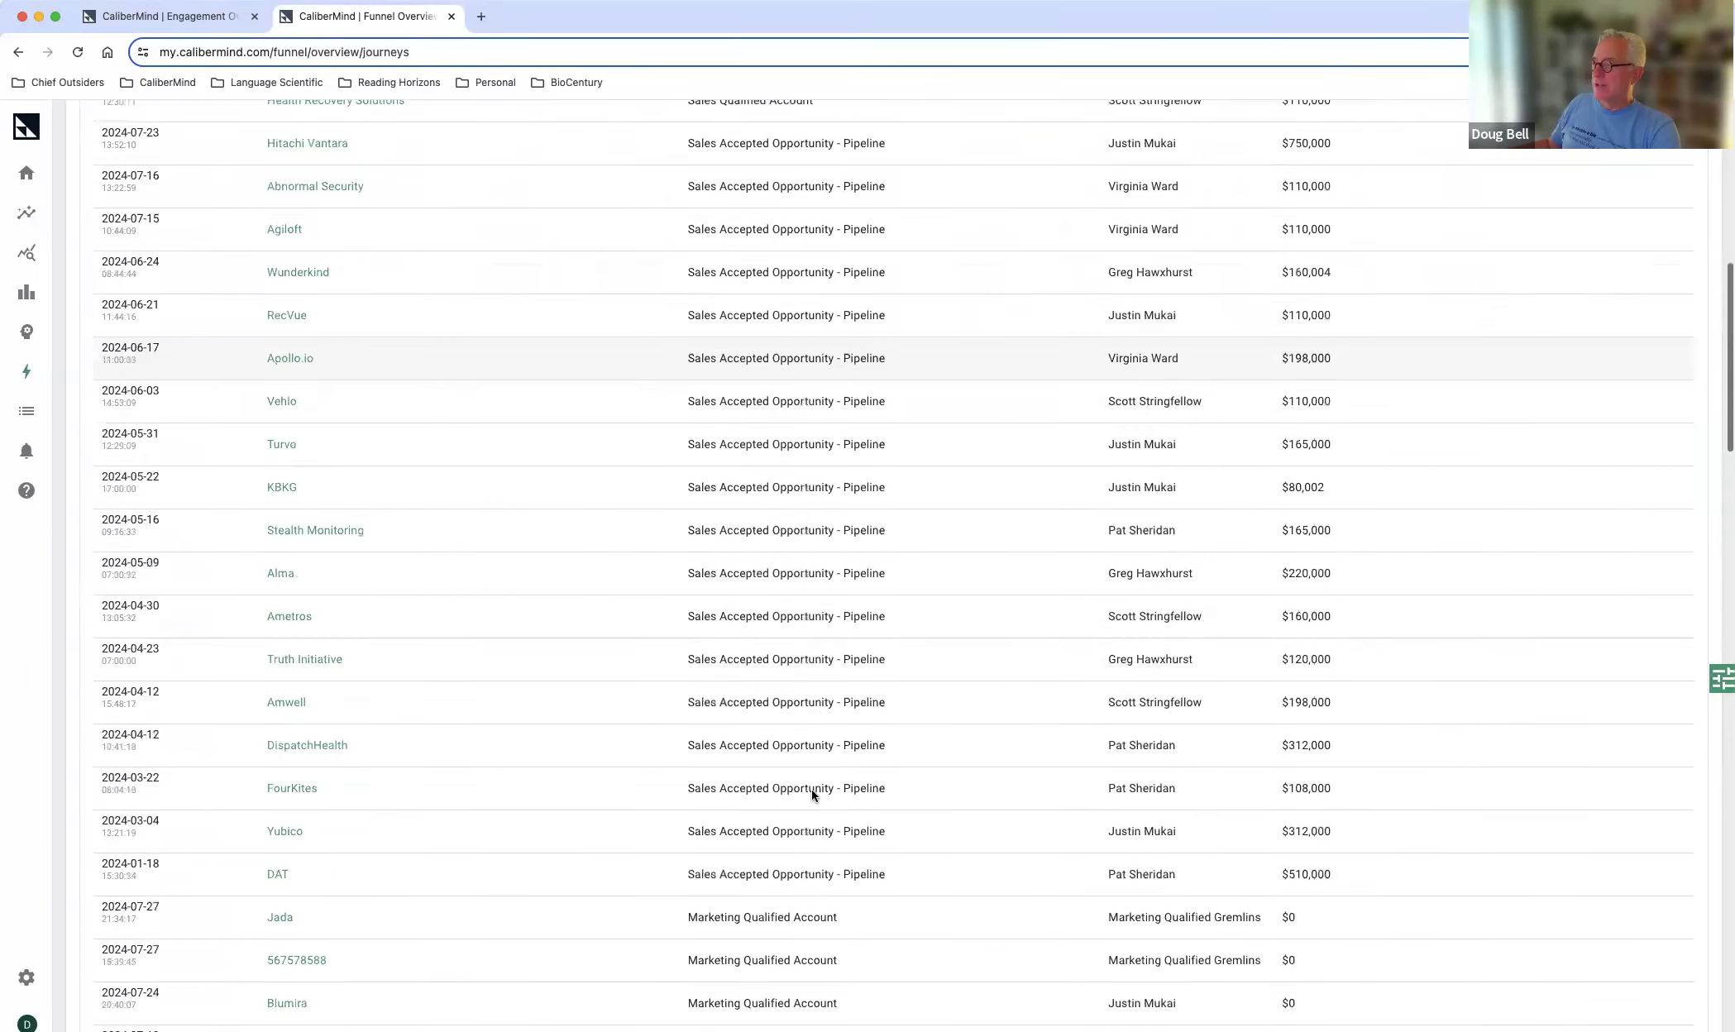
scroll(754, 699, down, 1)
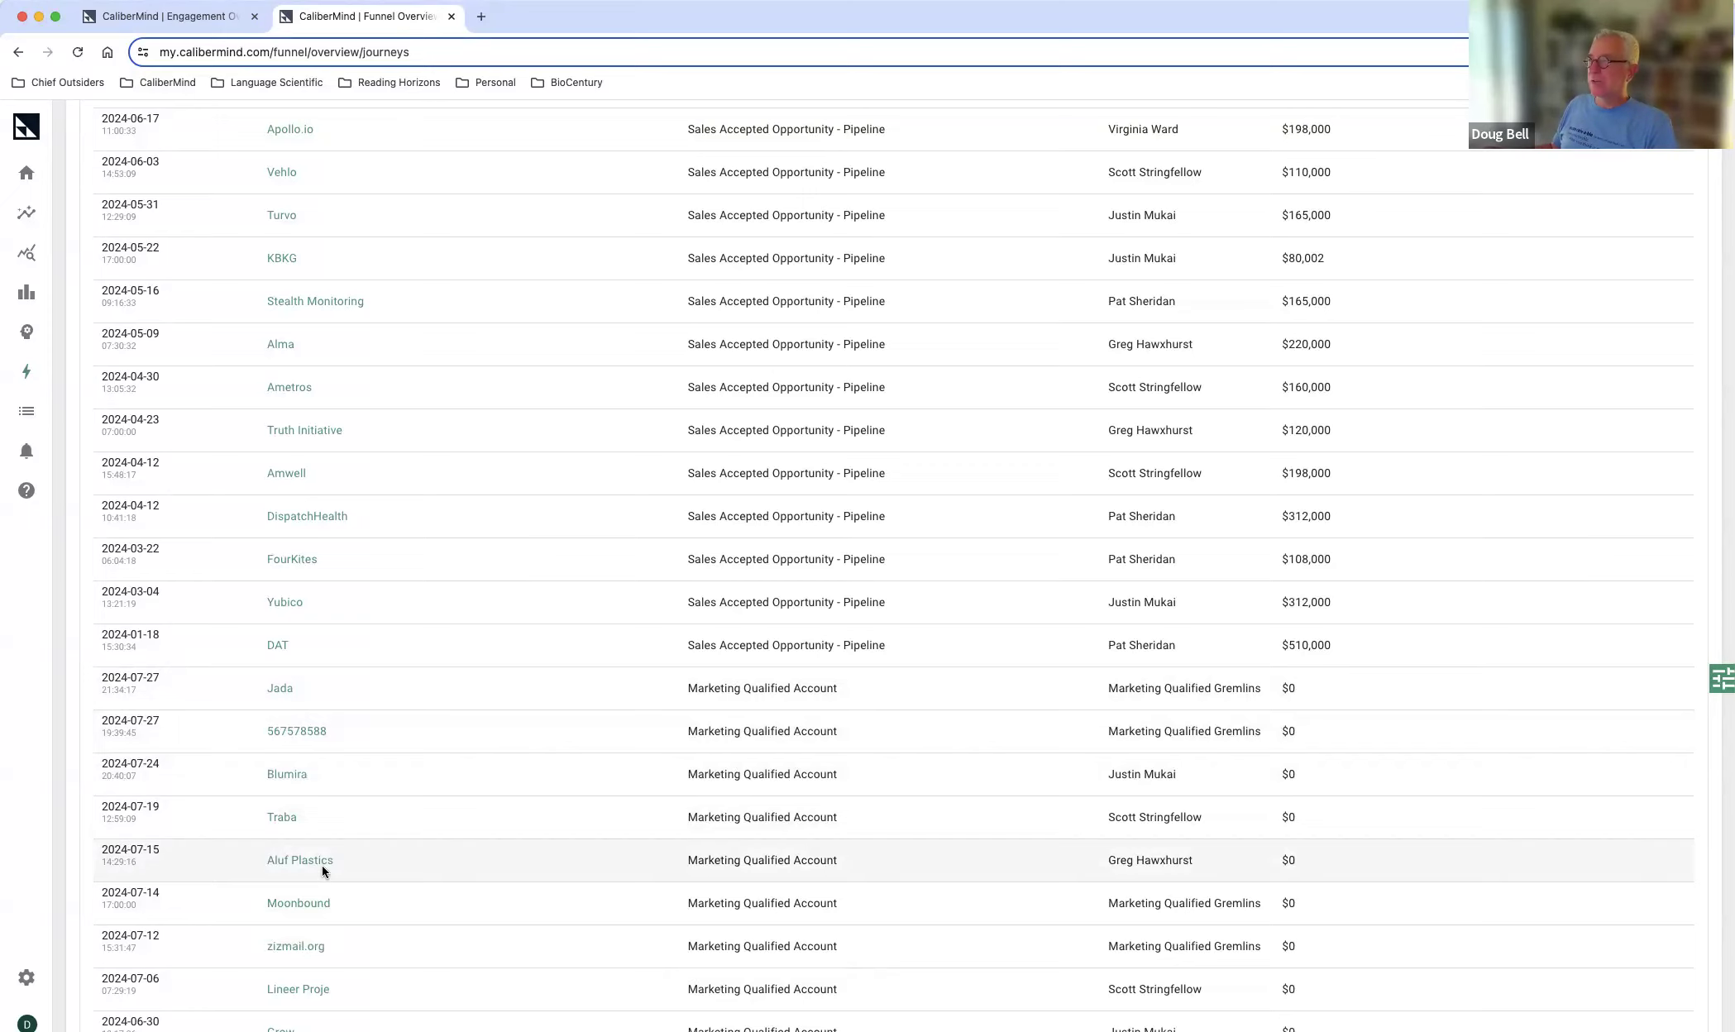
scroll(321, 864, up, 10)
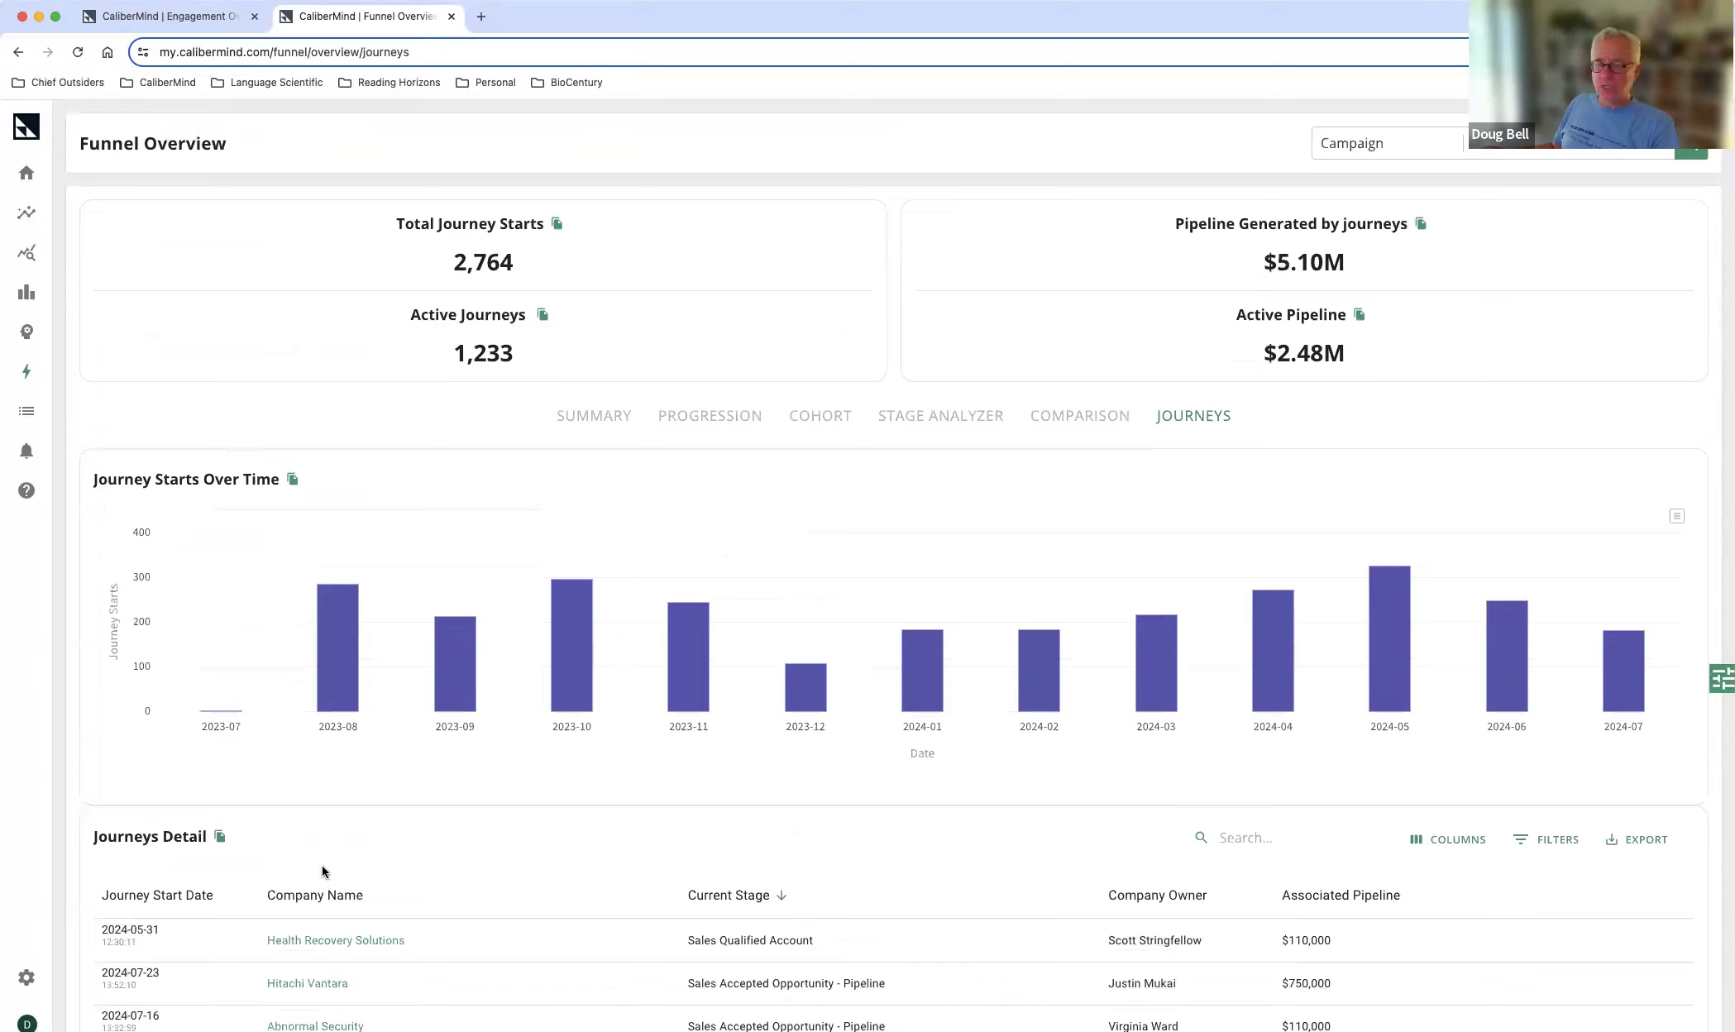
Step: Reset Current Stage to ascending so Automatically Qualified Account journeys come first
click(783, 896)
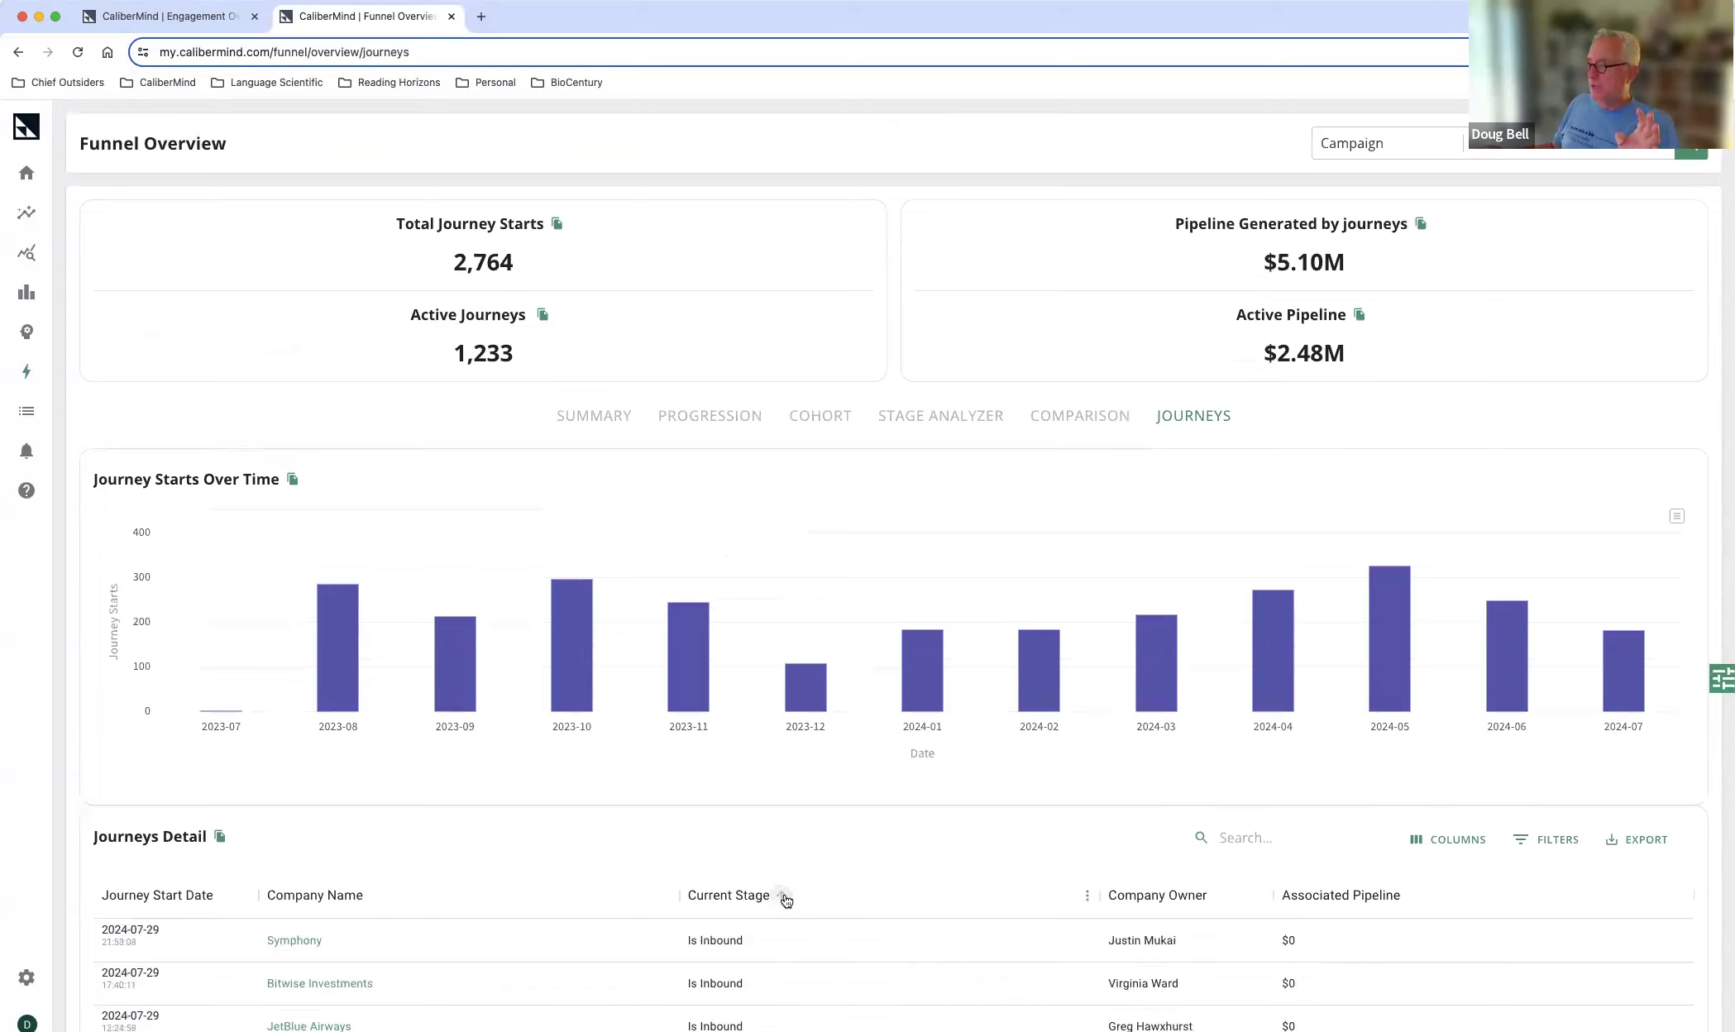
click(785, 898)
scroll(785, 894, down, 5)
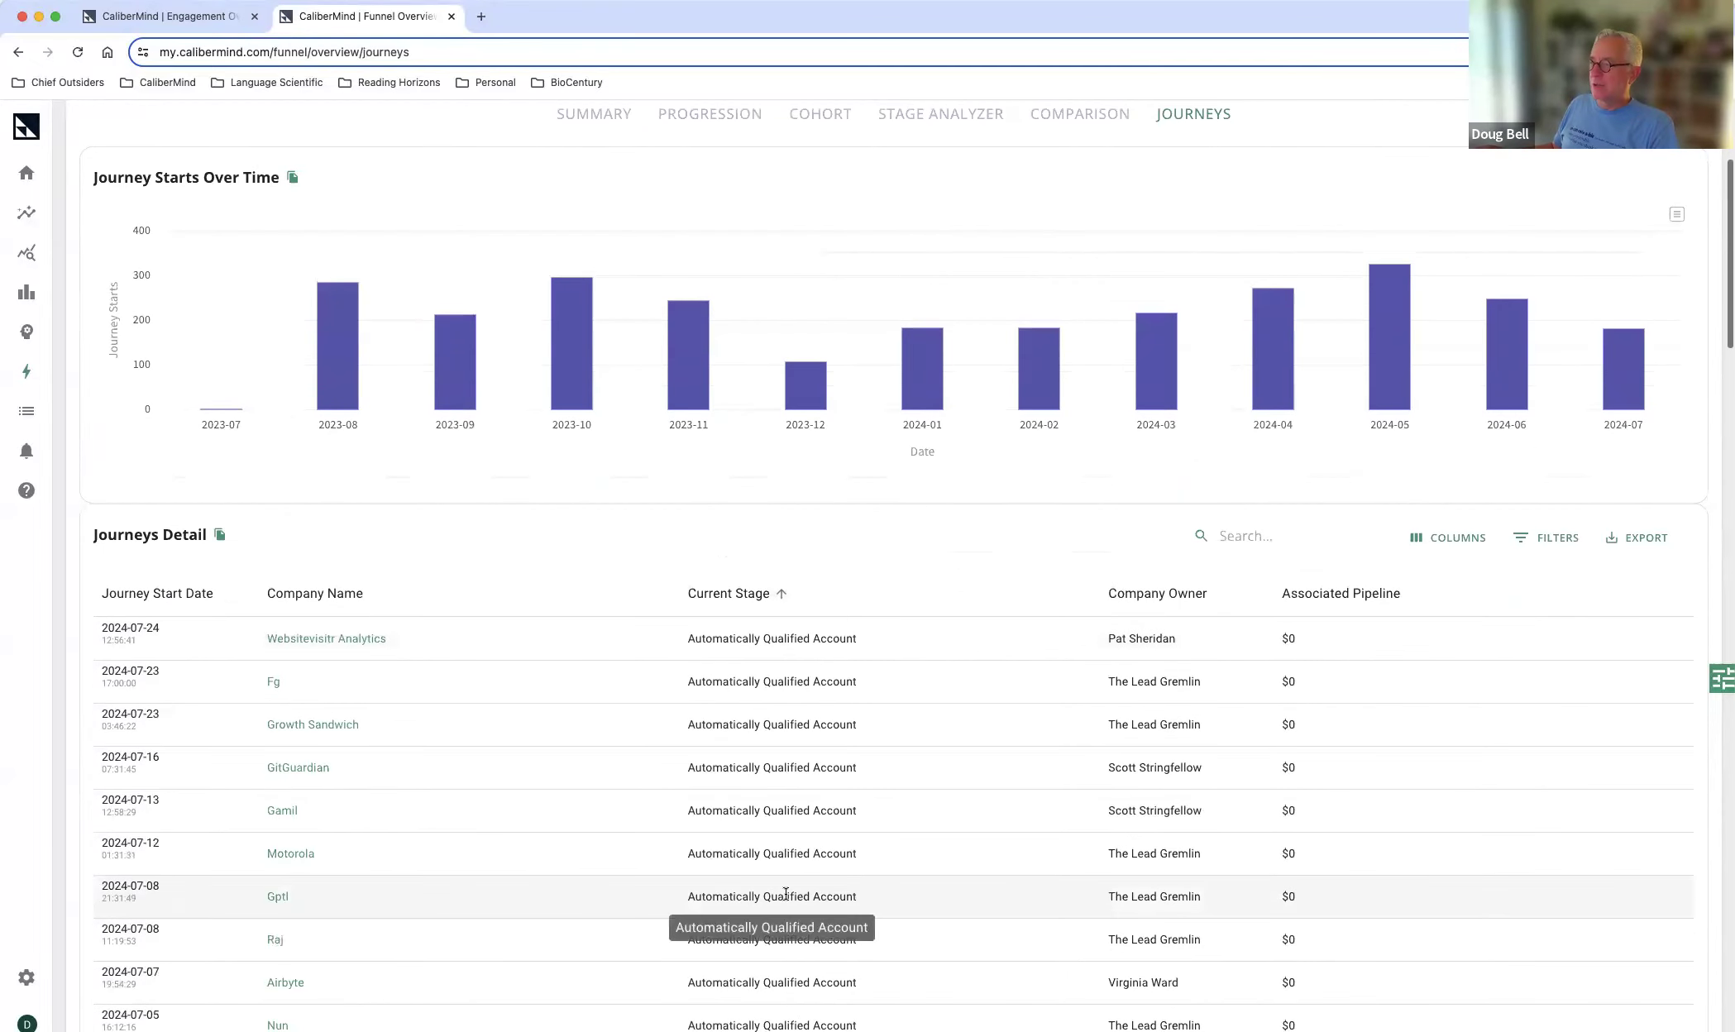